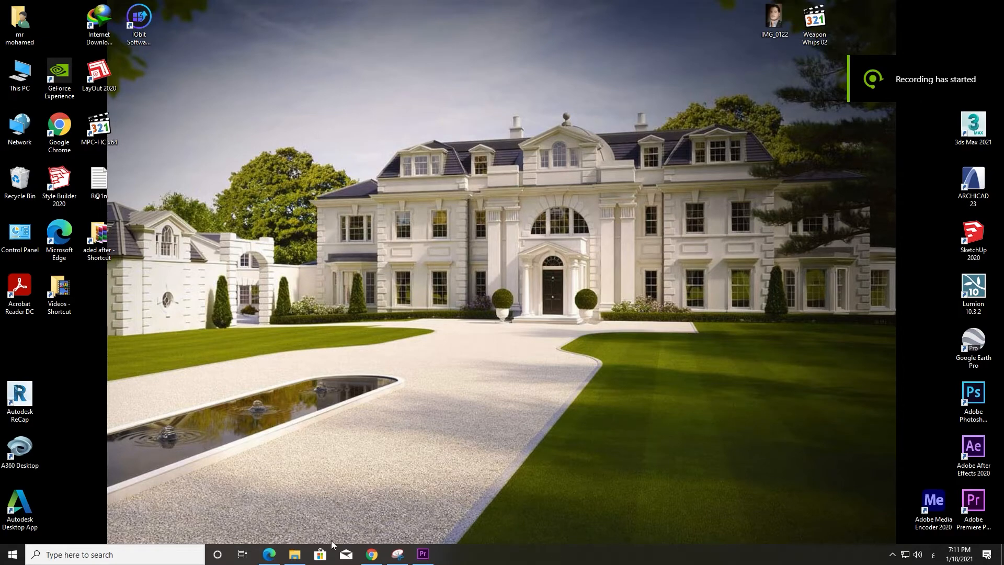
Launch SaberInstaller_1.0.39_Win from the SaberInstaller_1.0.39_Win_2018 folder in aded after on drive D and allow it to make changes
click(295, 555)
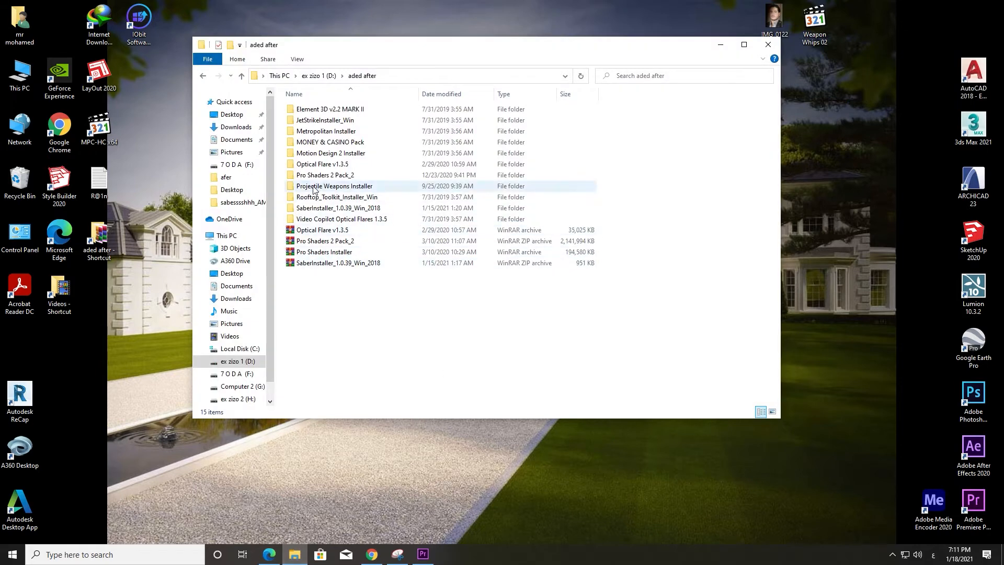
double_click(311, 208)
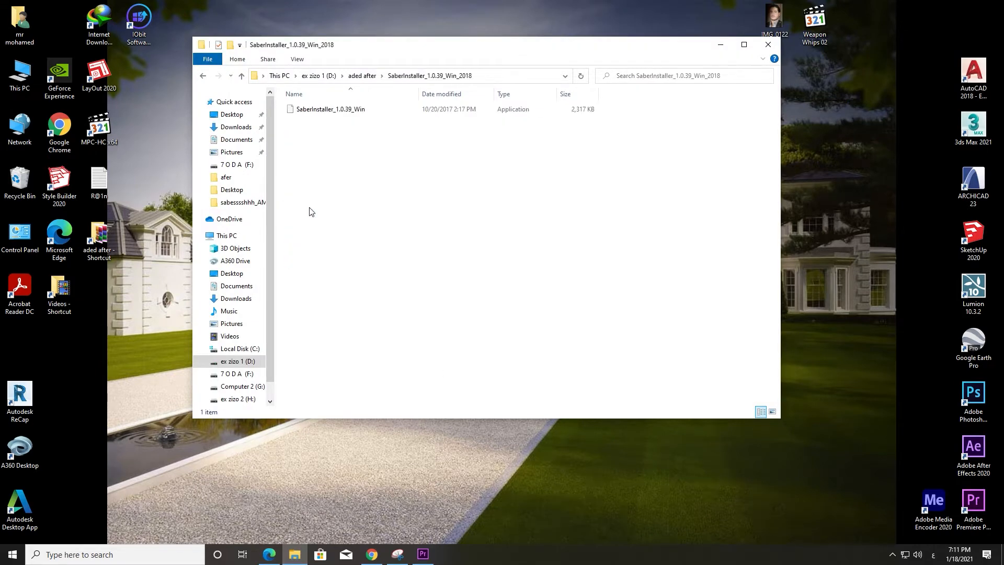
double_click(320, 110)
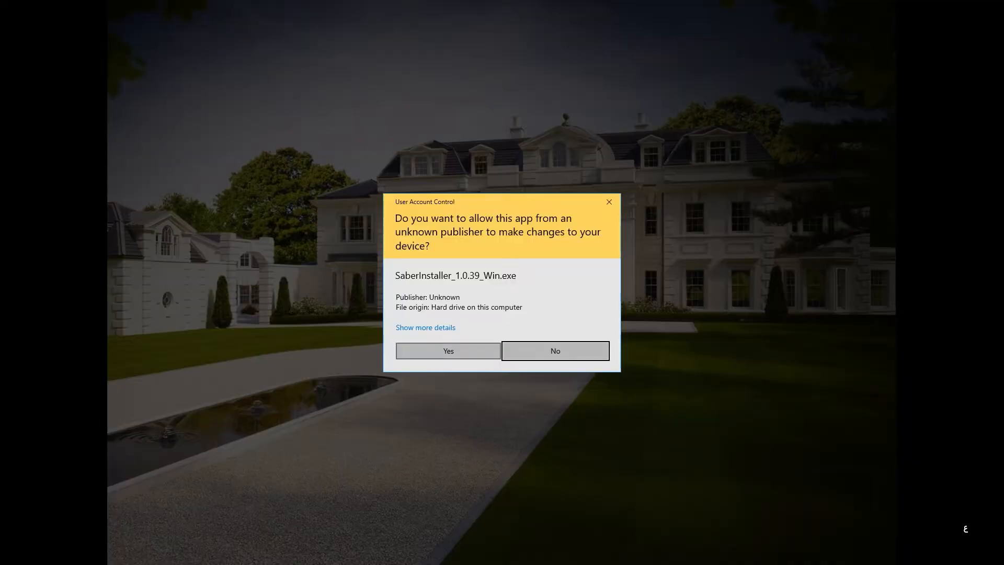
click(461, 351)
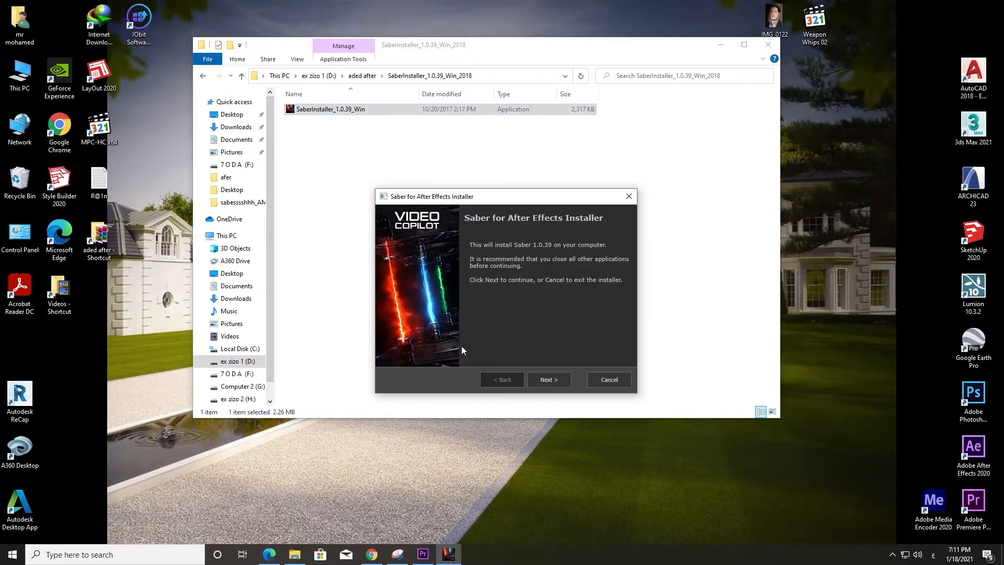
Install Saber for After Effects with the default settings and close the installer
click(549, 381)
click(549, 381)
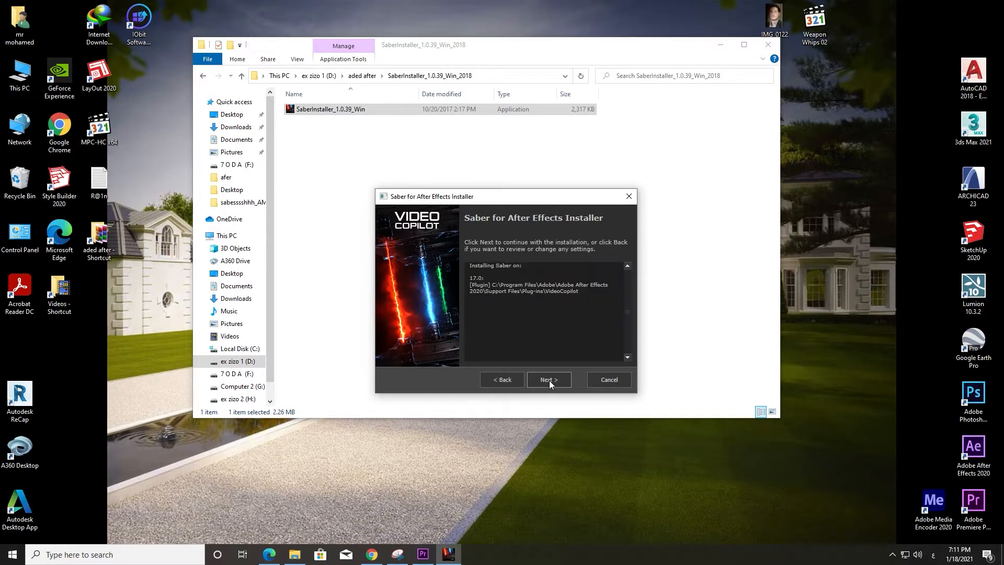
click(549, 381)
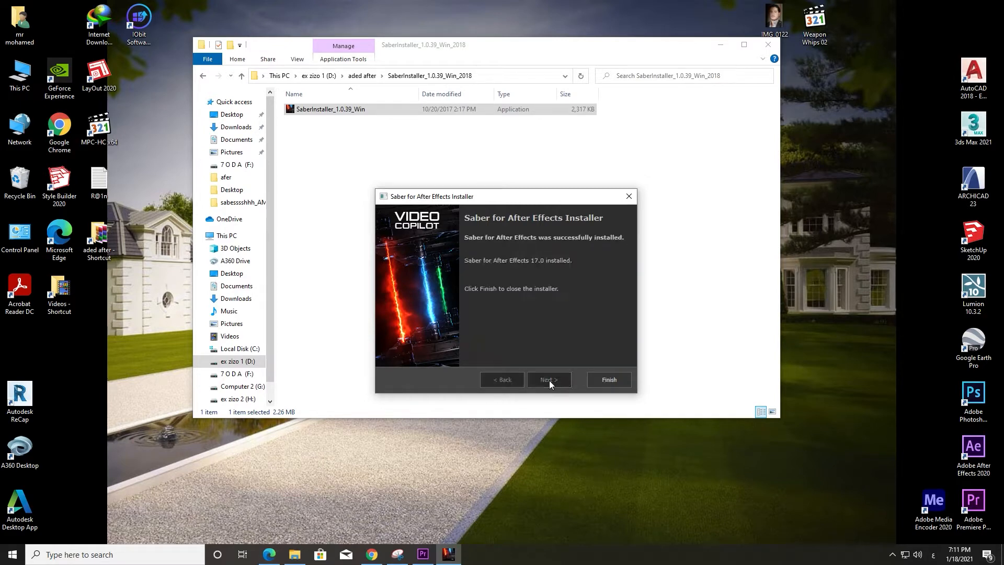
click(598, 381)
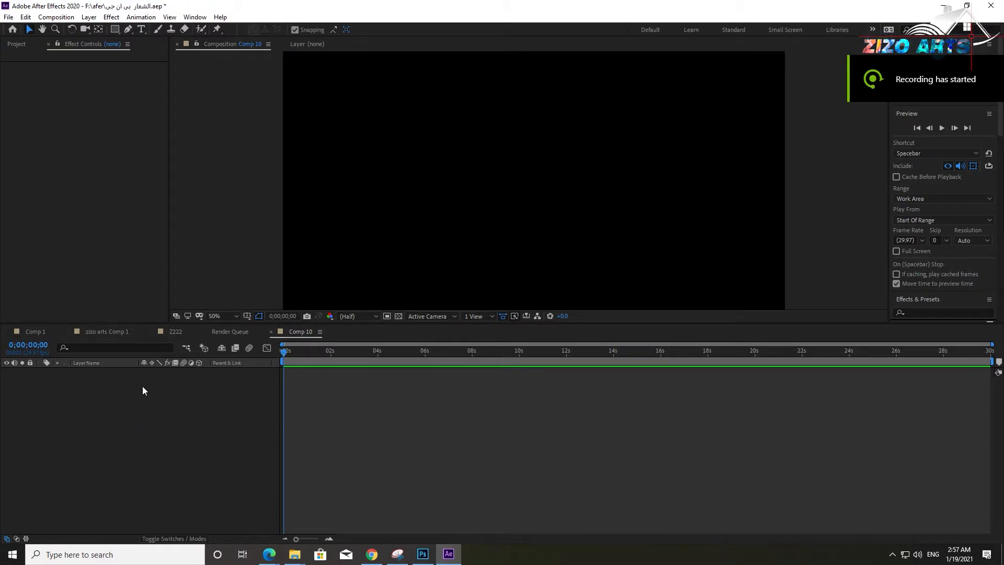
In After Effects, add aaa Comp 1 to the Comp 10 timeline and duplicate its layer
click(16, 47)
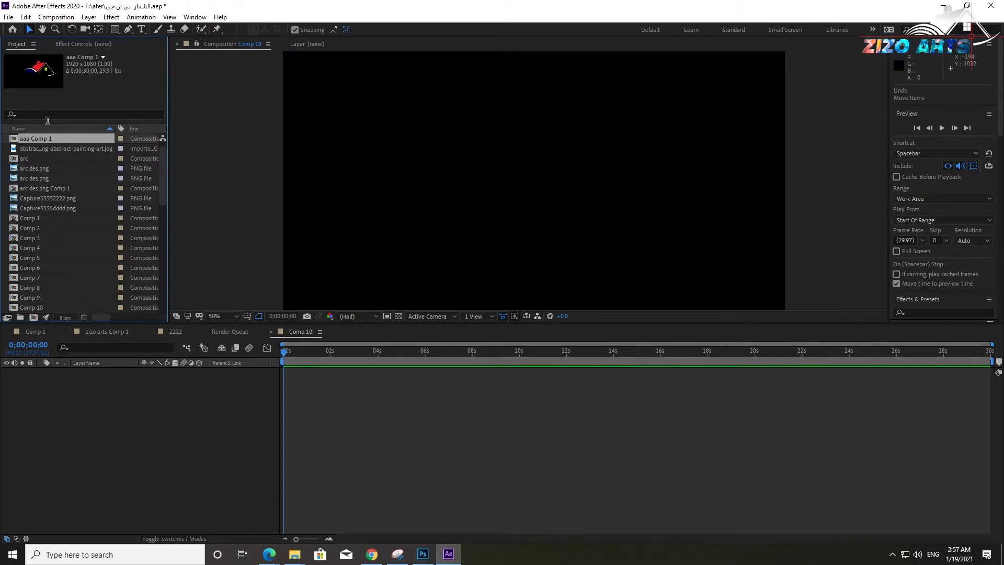
drag(45, 136, 85, 419)
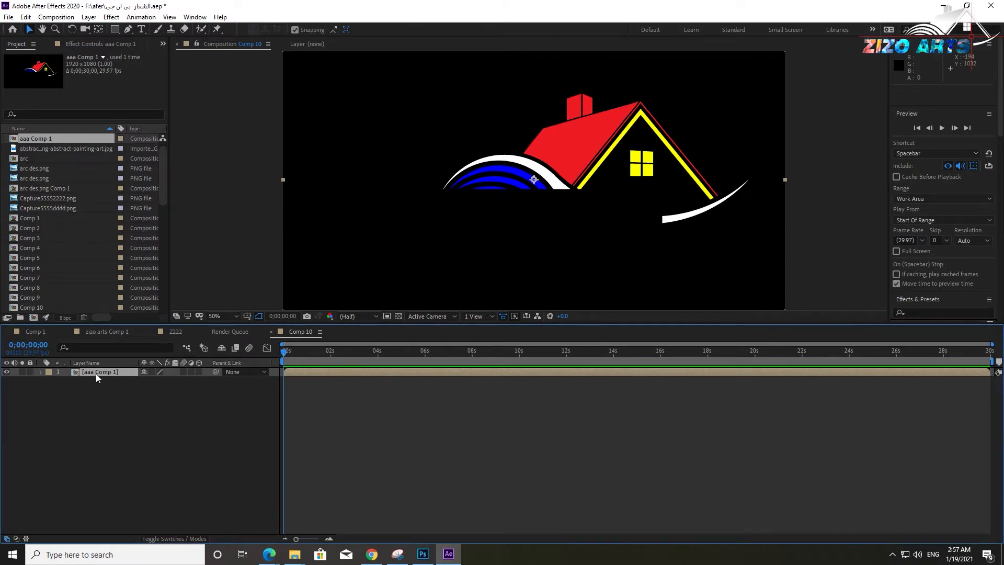
key(ctrl+d)
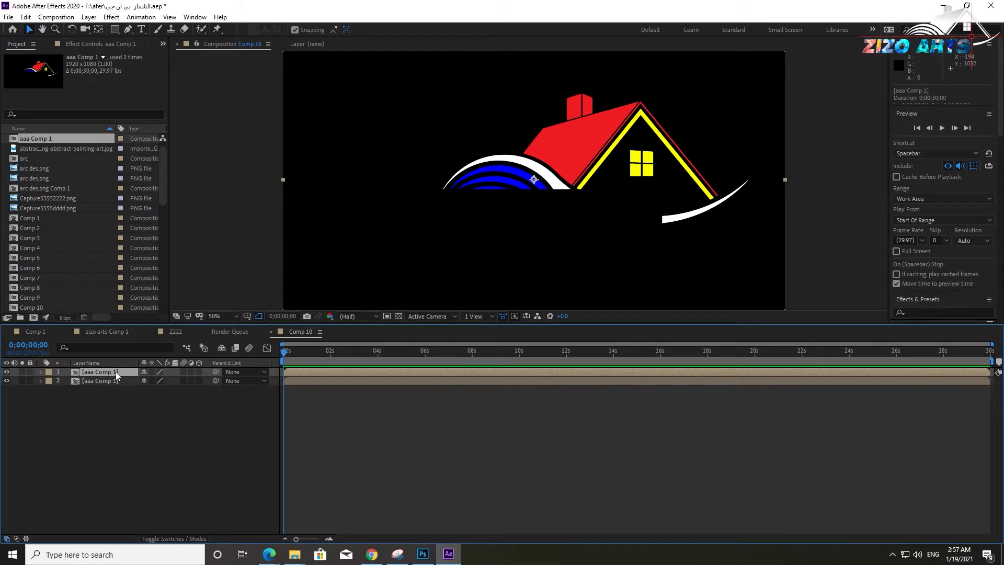
Rename the upper duplicate layer as aaa Comp 122
right_click(118, 375)
click(148, 365)
text(22)
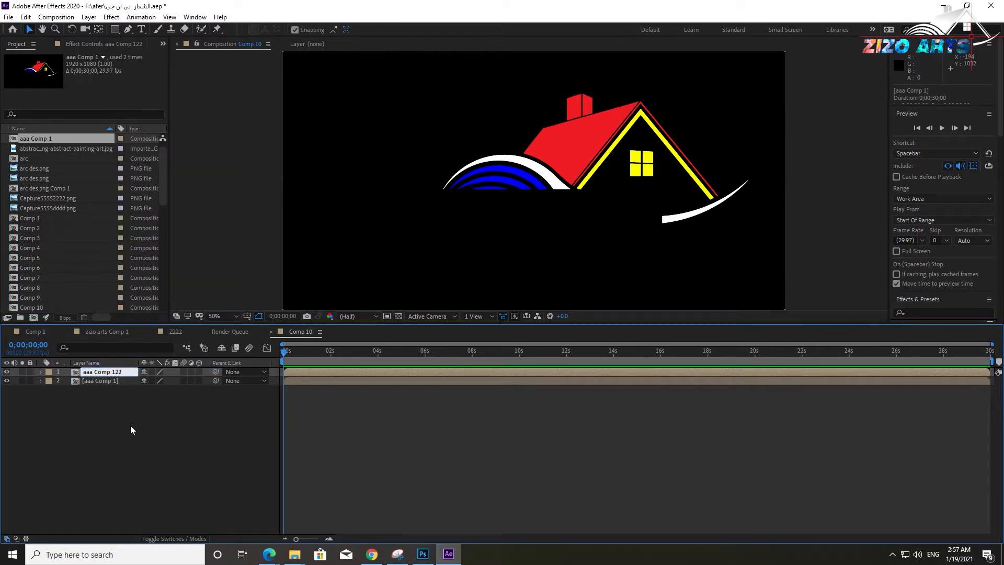
key(Return)
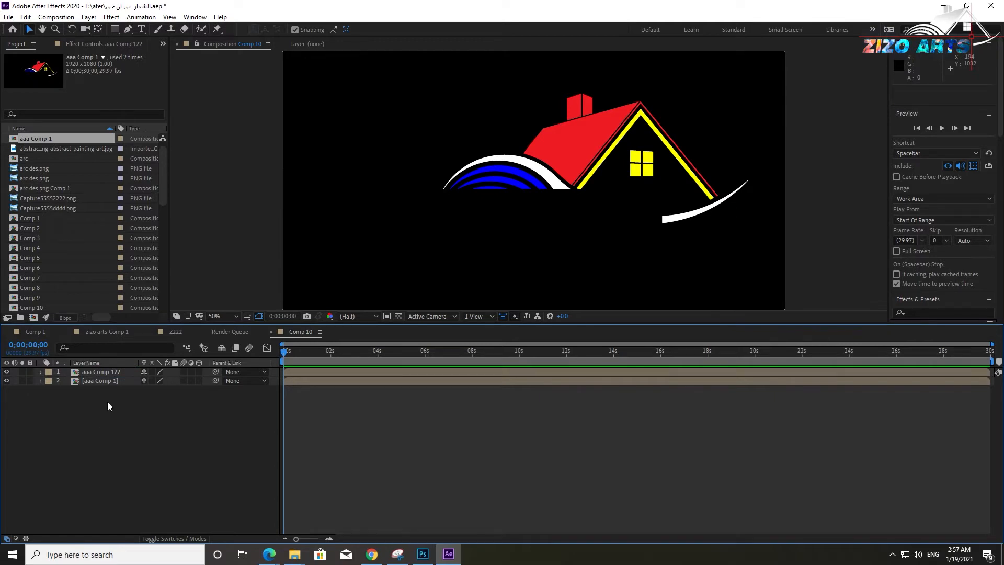
Add a Gradient Overlay layer style to the aaa Comp 1 layer and hide the aaa Comp 122 layer
click(104, 382)
right_click(97, 383)
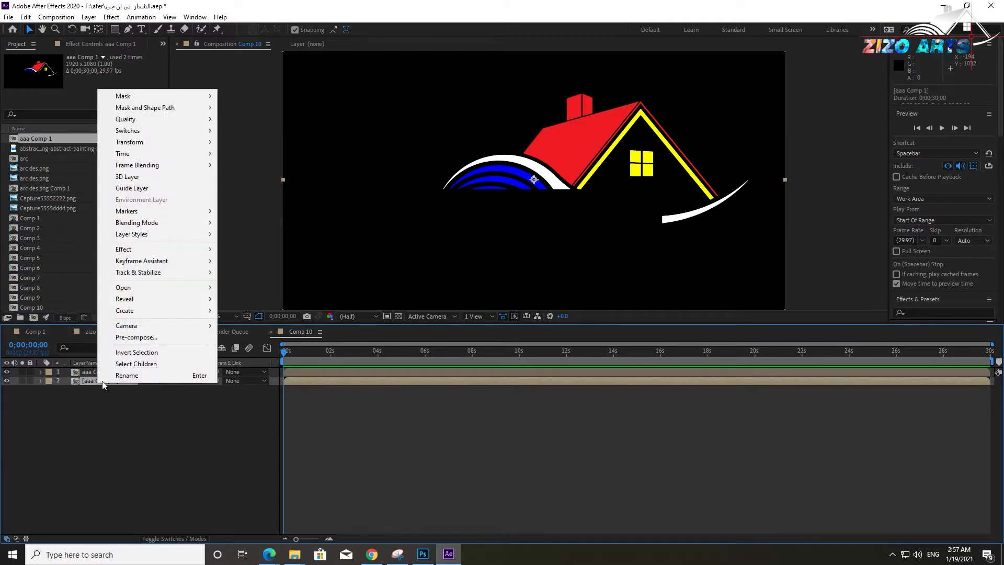
mouse_move(145, 237)
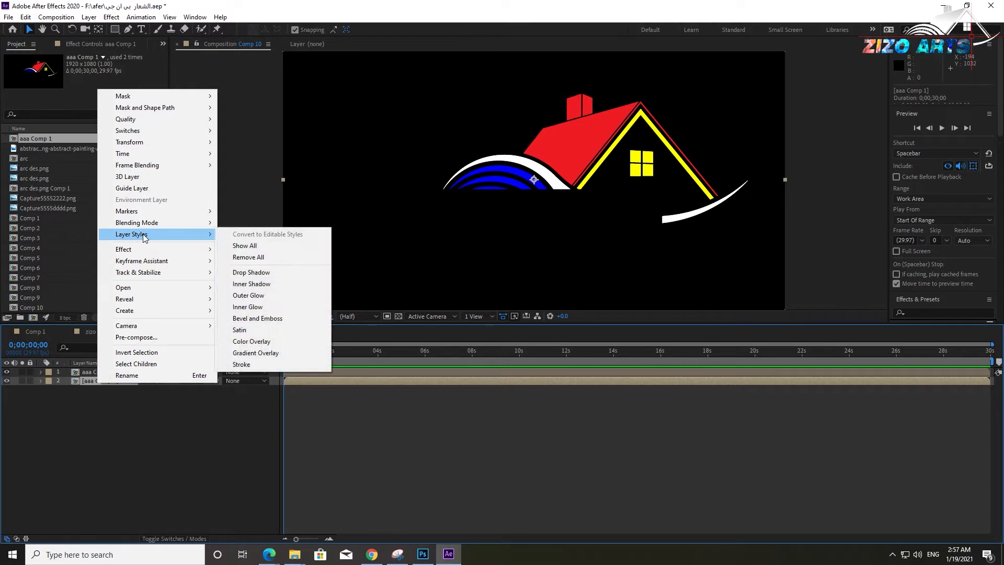
click(244, 353)
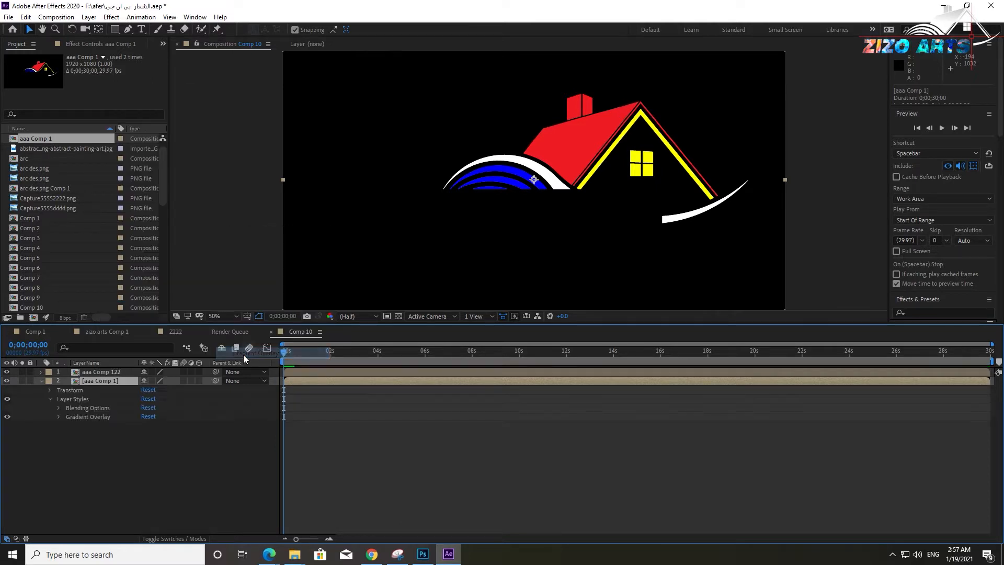
click(6, 372)
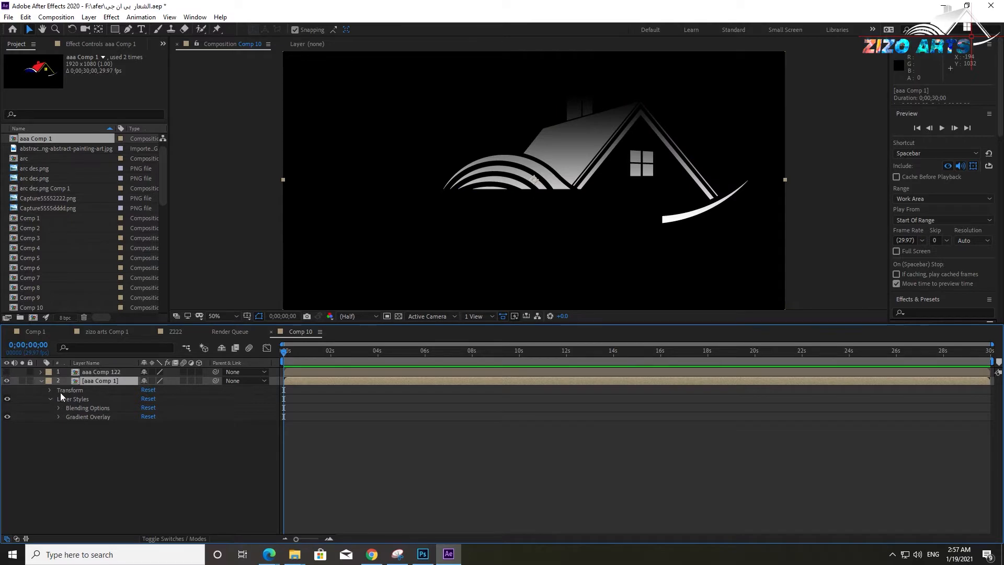
Change the black end of the aaa Comp 1 layer's overlay gradient to light grey C5C5C5
click(58, 417)
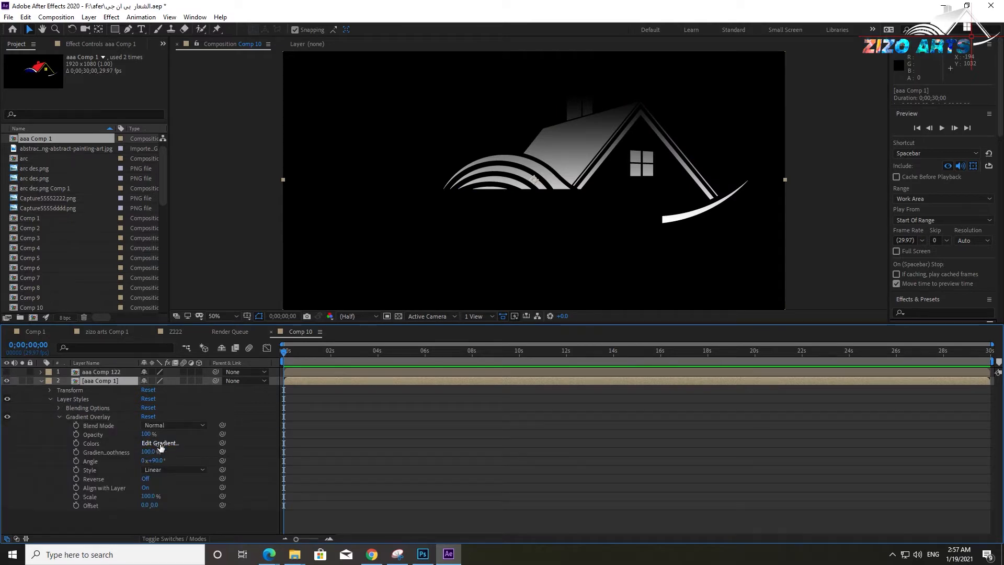
click(159, 443)
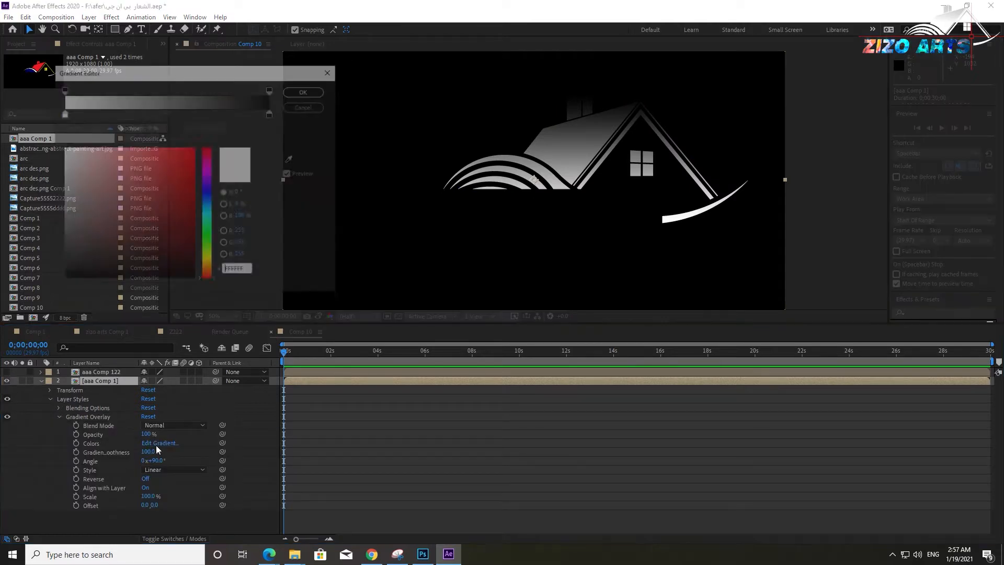
click(271, 113)
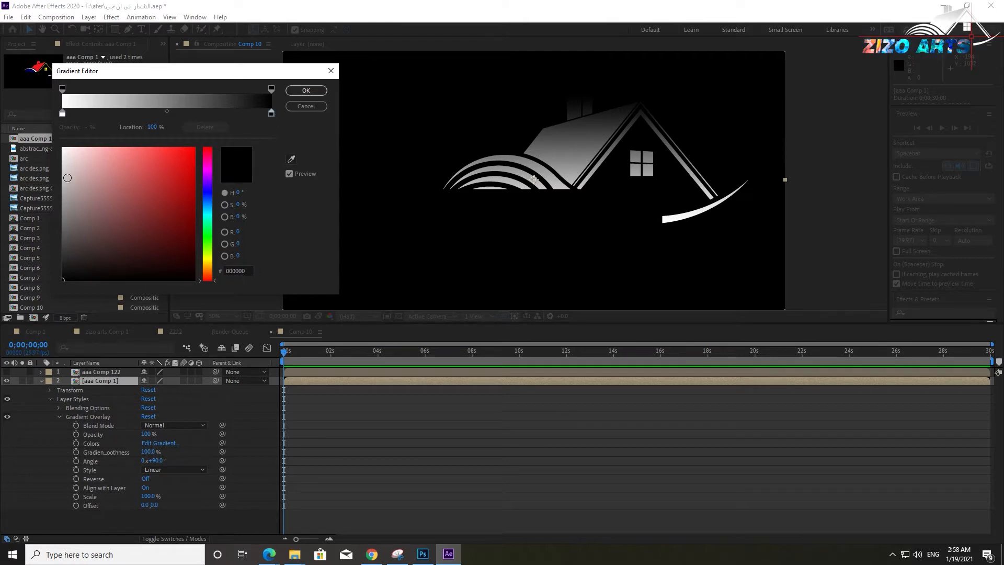
click(62, 181)
mouse_move(62, 181)
mouse_down()
mouse_move(64, 246)
mouse_move(63, 178)
mouse_up()
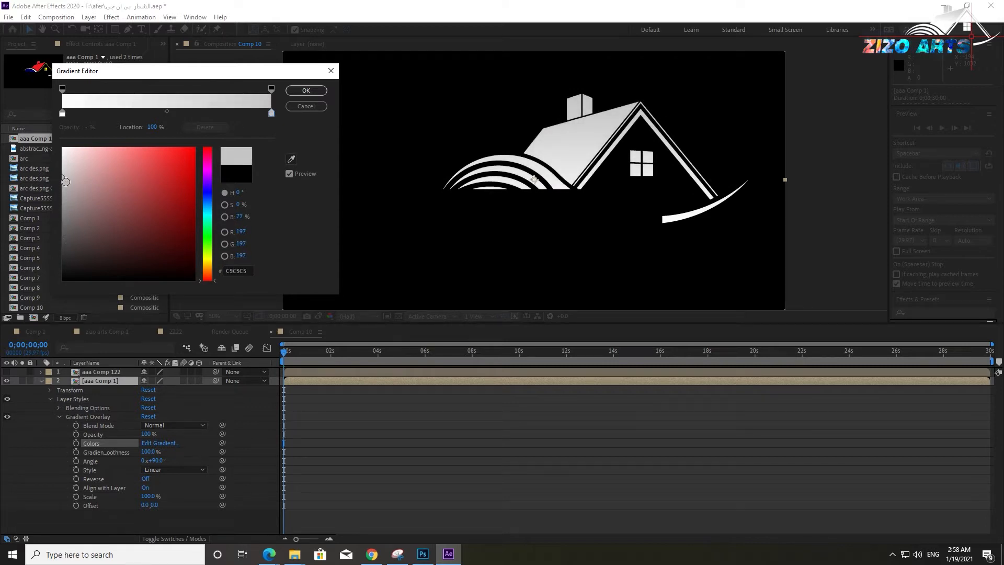
click(306, 93)
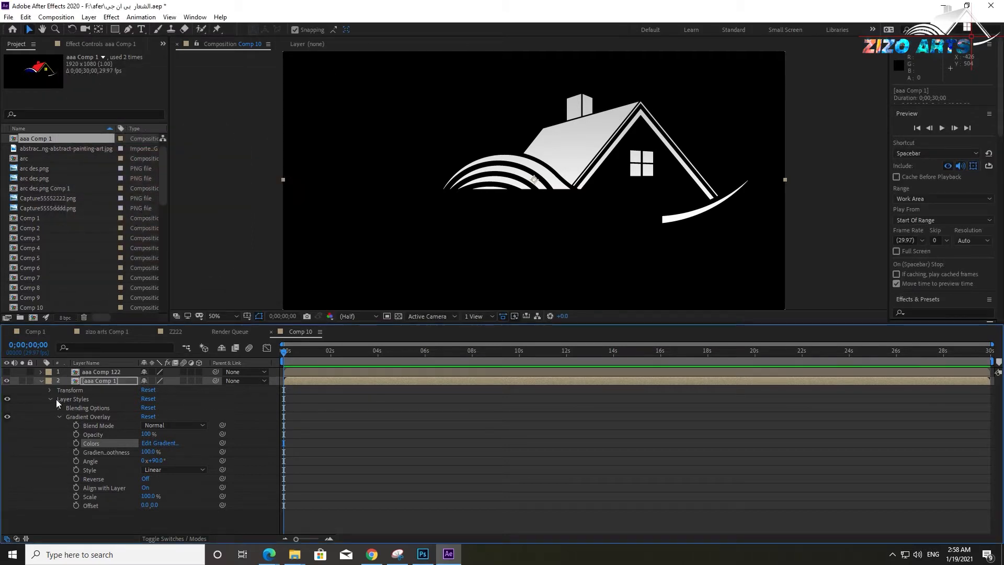
Collapse the layer styles, turn the aaa Comp 122 layer back on and hide the aaa Comp 1 layer
click(51, 399)
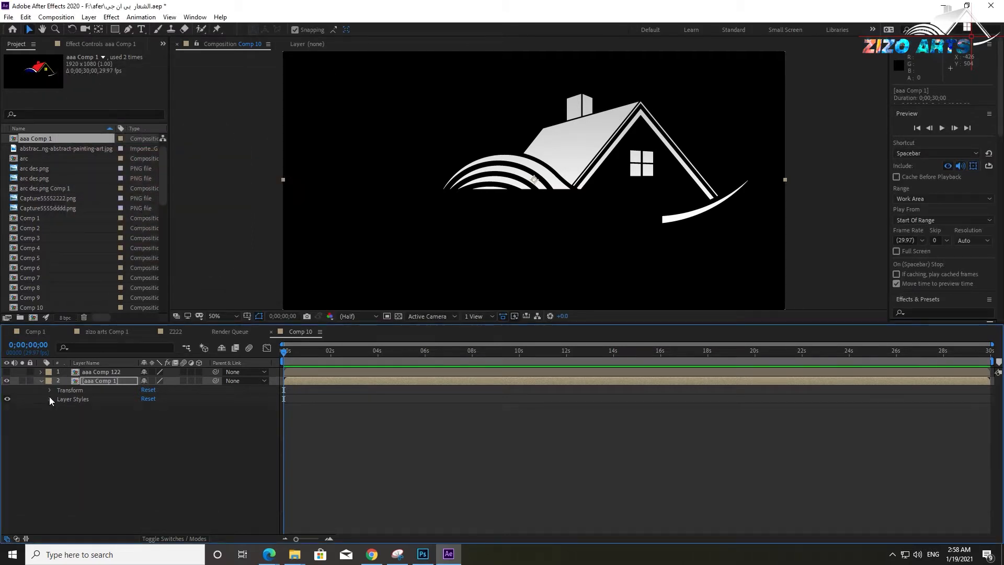
click(7, 374)
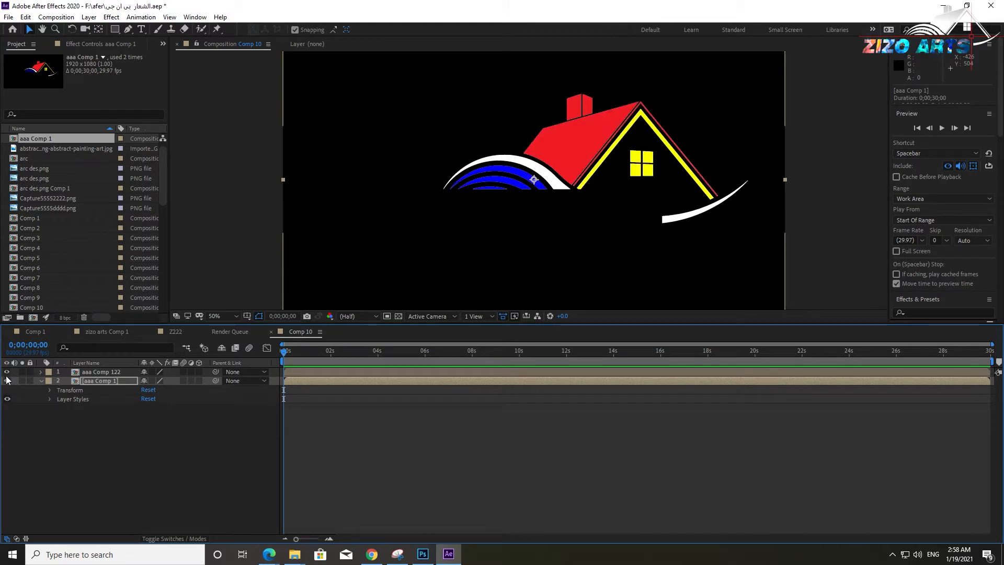
click(7, 380)
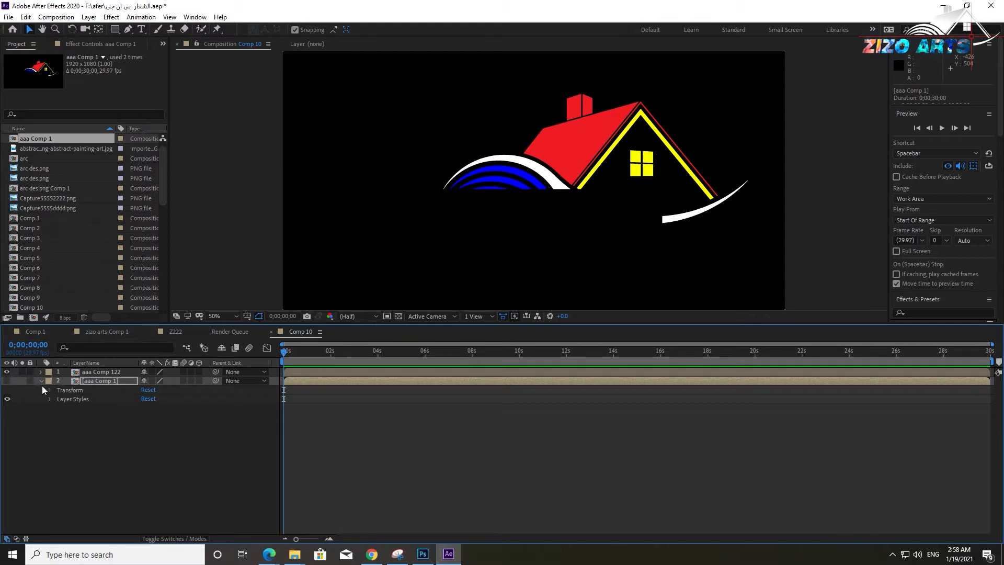
Pre-compose the aaa Comp 122 layer into a new composition named saber, moving all attributes into it
right_click(84, 375)
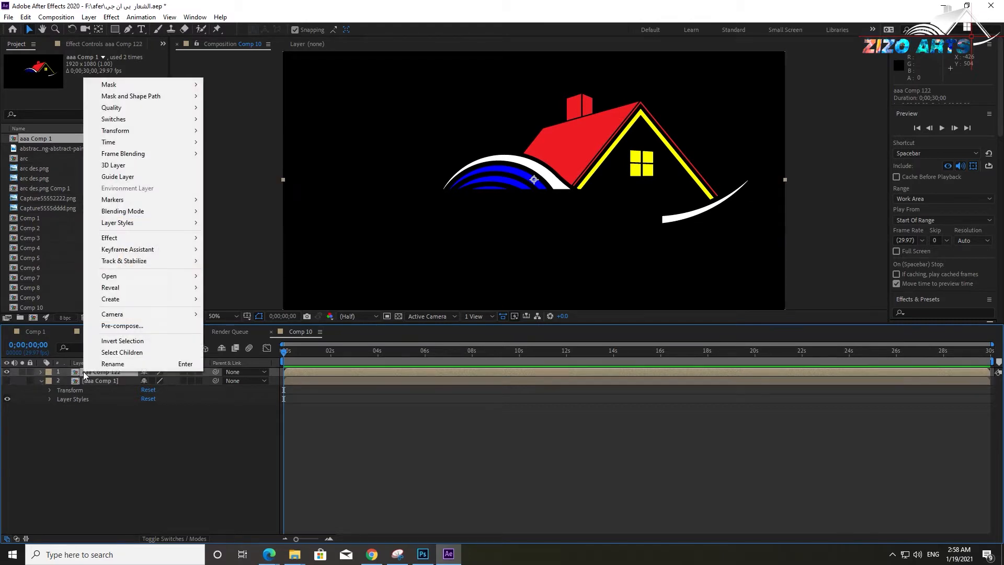
click(110, 328)
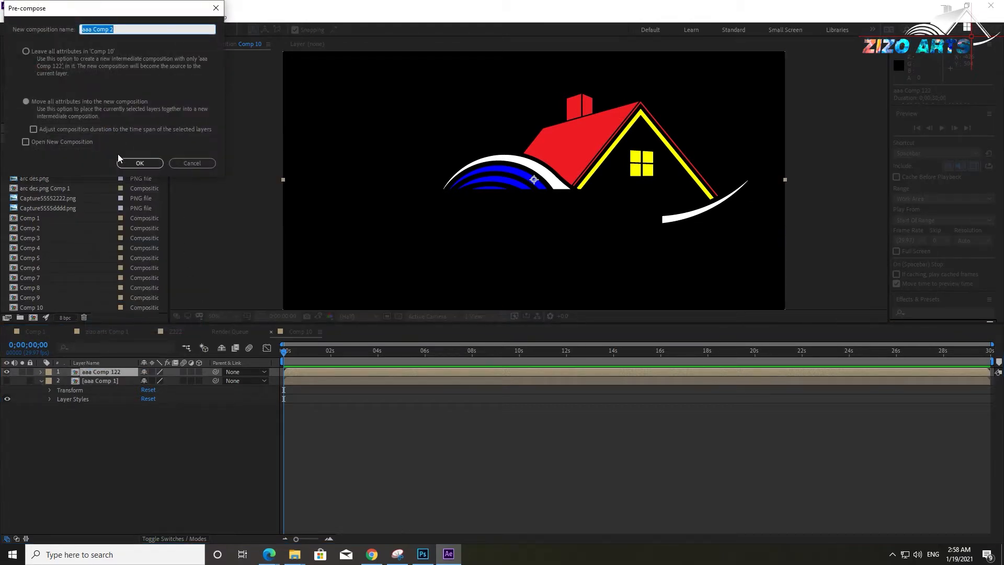
click(138, 35)
drag(138, 36, 63, 35)
text(saber)
click(136, 163)
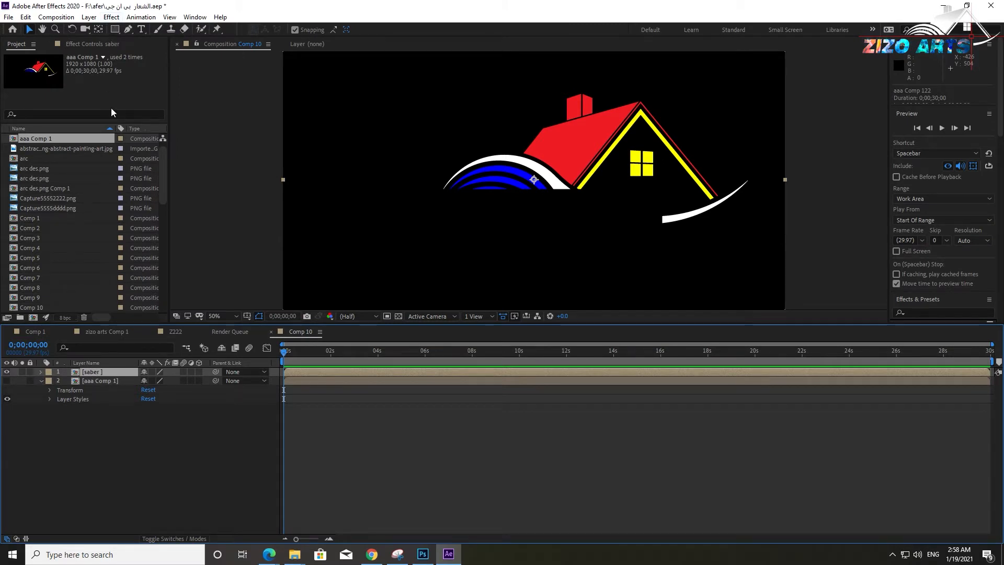
Auto-trace the saber layer's alpha channel on the current frame with the default options to generate masks
click(89, 17)
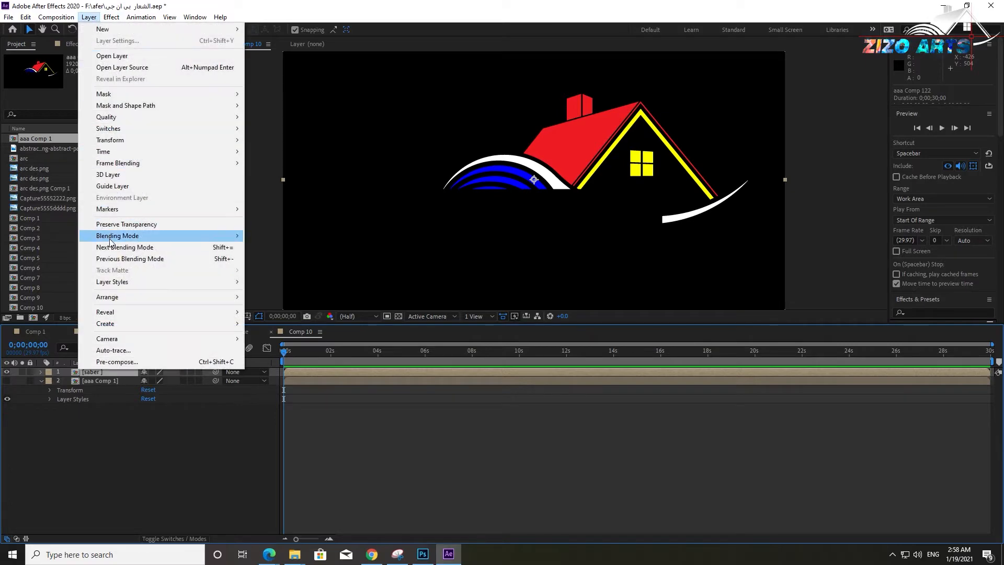
click(128, 349)
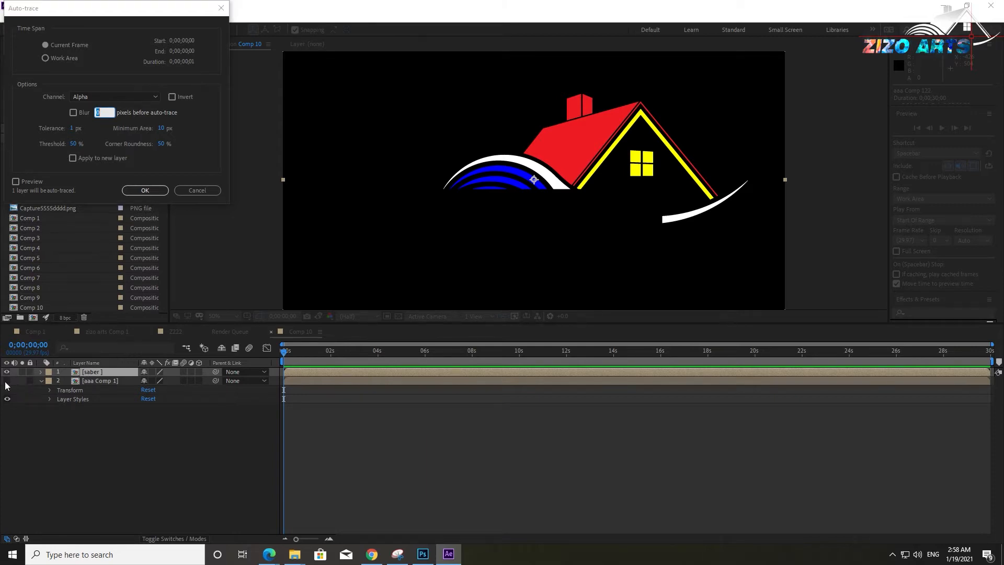
click(145, 192)
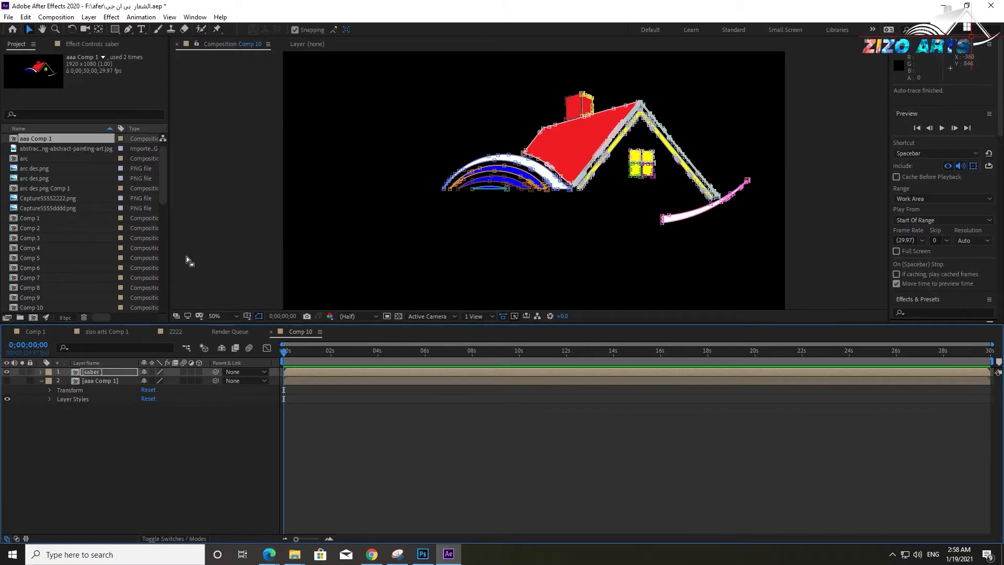
Apply the Video Copilot Saber effect to the saber layer and set its core type to Layer Masks
click(112, 17)
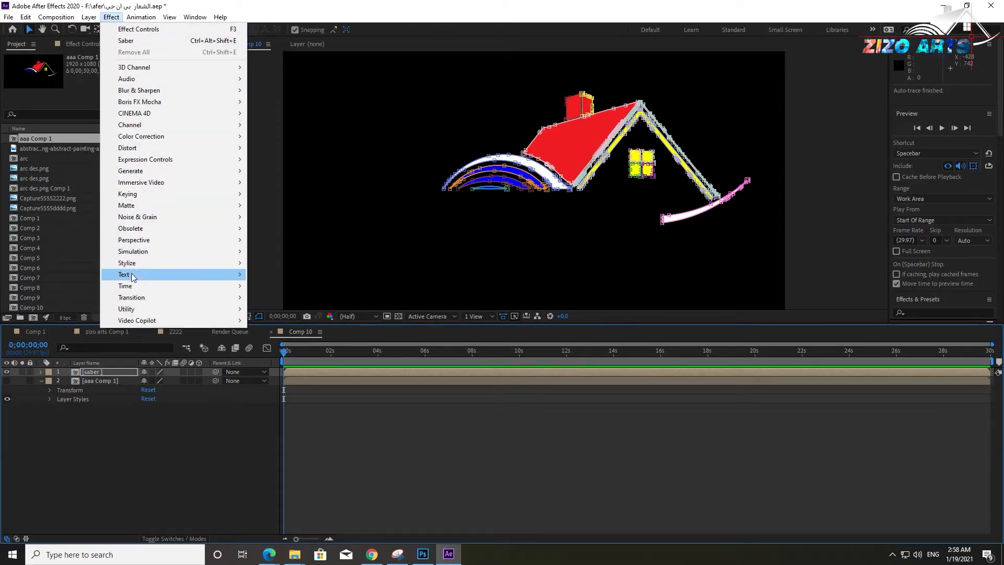
mouse_move(137, 320)
click(267, 343)
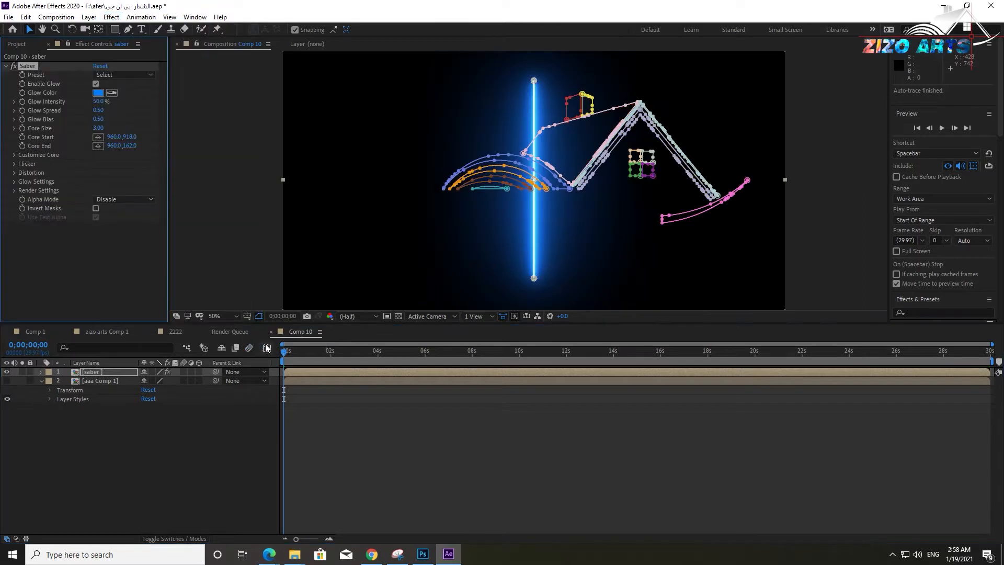
click(15, 155)
click(124, 164)
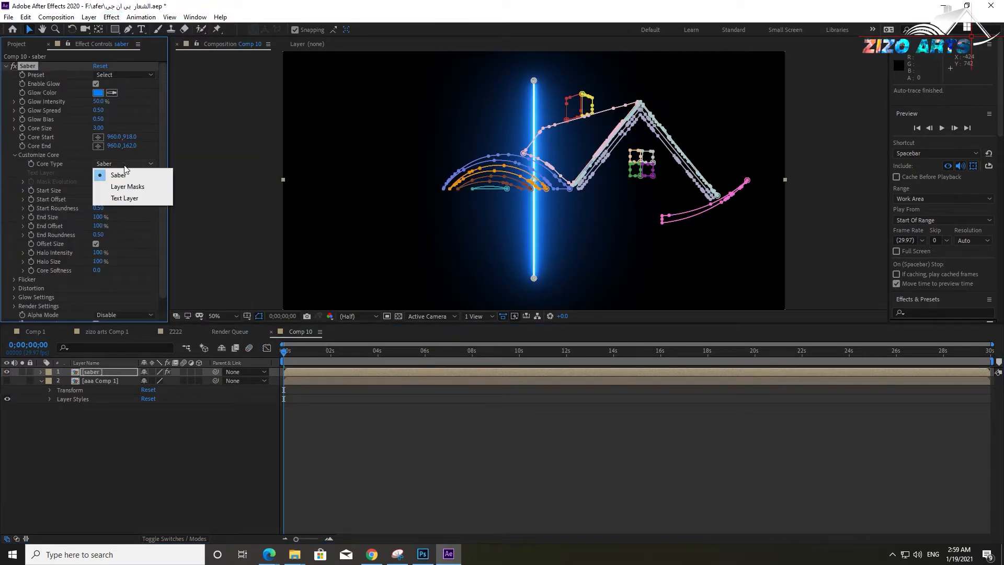
click(128, 187)
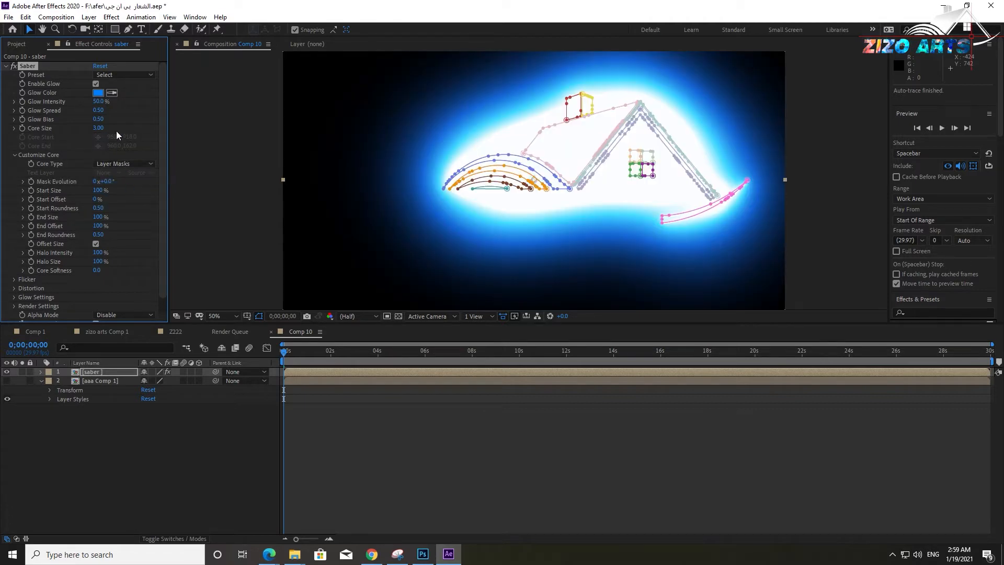
Set the Saber effect's core size to 0.5
click(102, 129)
text(.5)
key(Return)
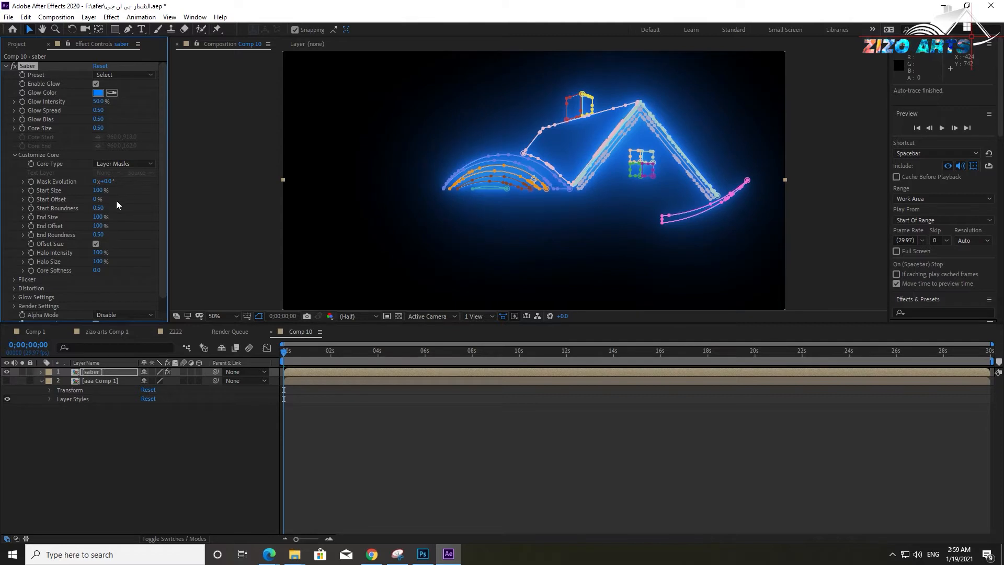
Set the Saber effect's start size to 0% and its end offset to 0%
drag(99, 190, 65, 199)
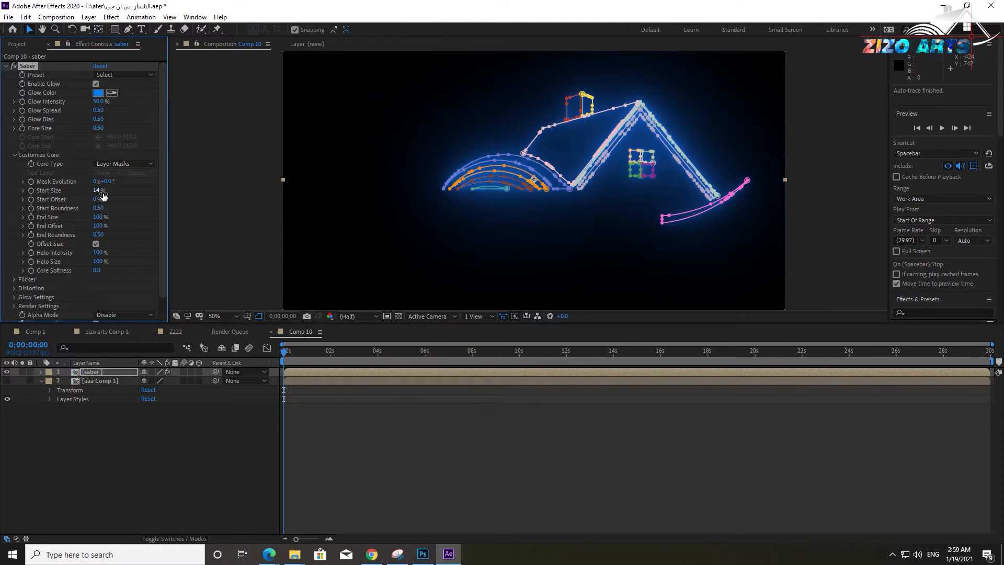
drag(99, 191, 86, 194)
drag(104, 231, 56, 235)
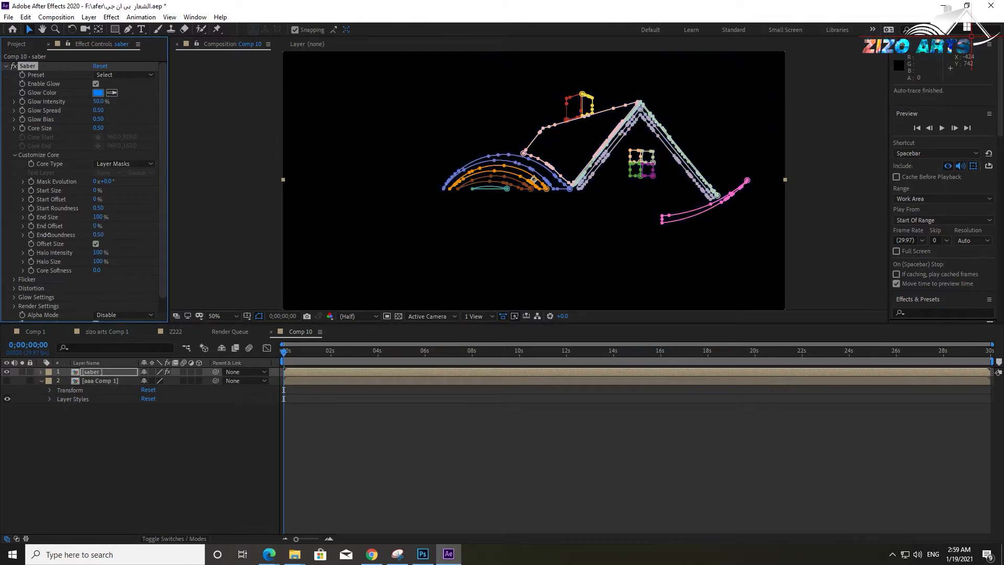
Enable keyframing for Saber's End Offset, Start Offset and Mask Evolution at the first frame of the saber layer
mouse_move(560, 217)
mouse_down()
mouse_move(513, 227)
mouse_move(574, 205)
mouse_up()
scroll(621, 164, up, 1)
drag(621, 164, 539, 198)
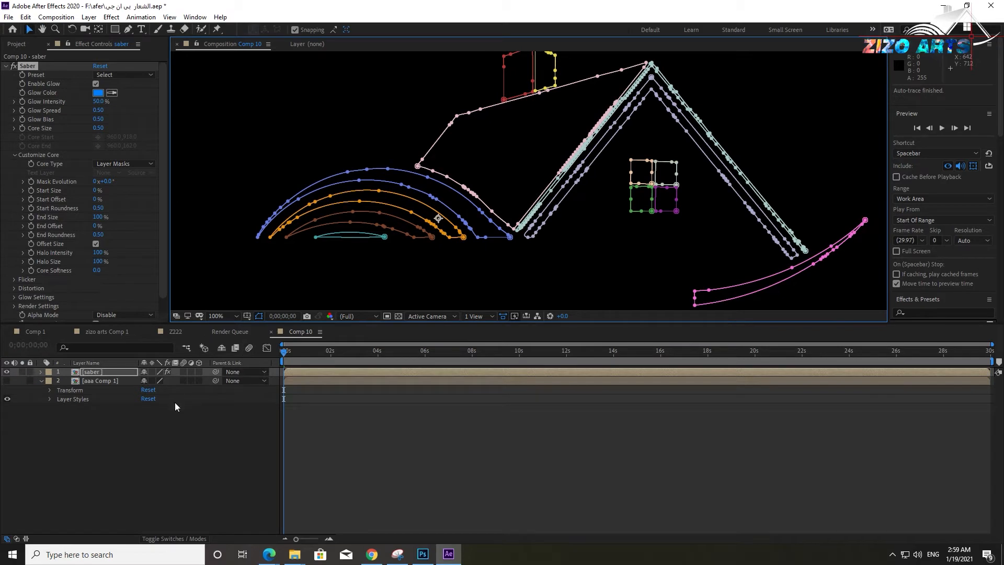
click(40, 372)
click(51, 390)
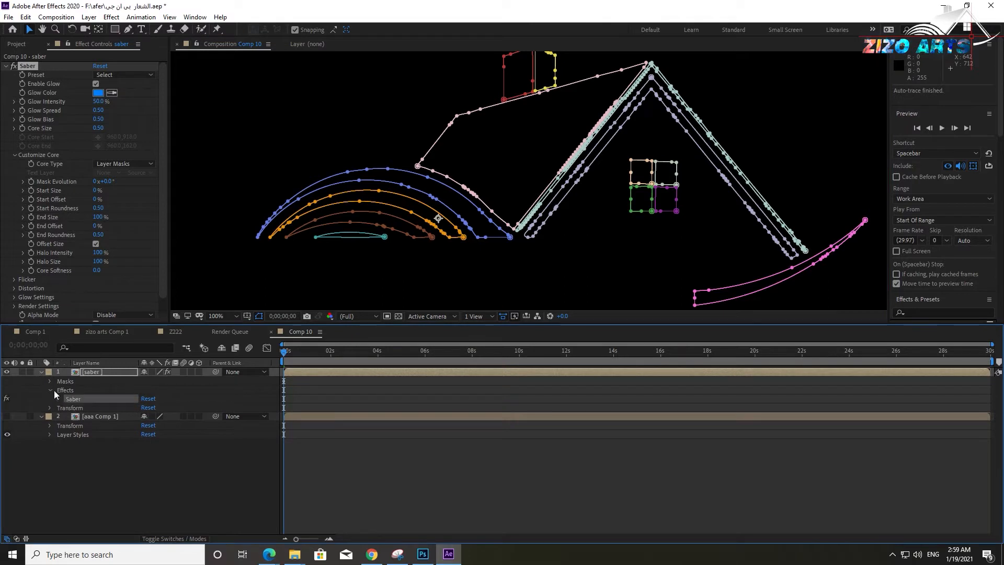
click(58, 398)
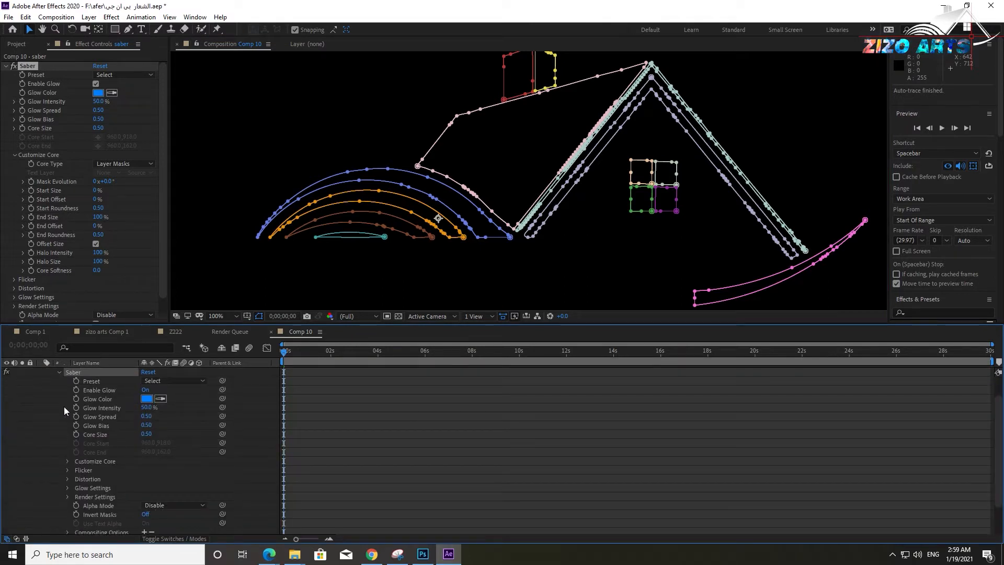
scroll(63, 406, down, 1)
click(67, 435)
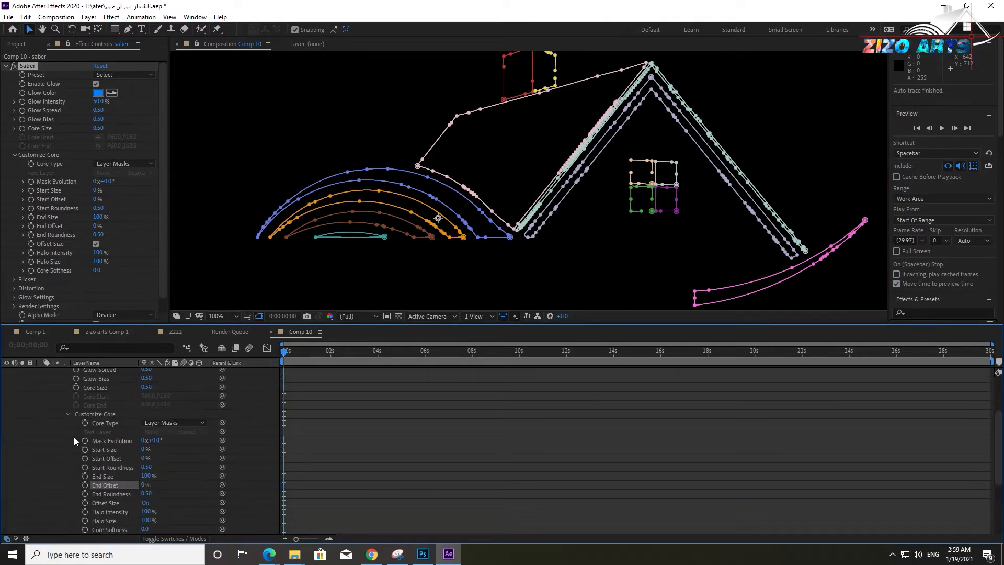
scroll(76, 435, down, 3)
scroll(80, 430, up, 1)
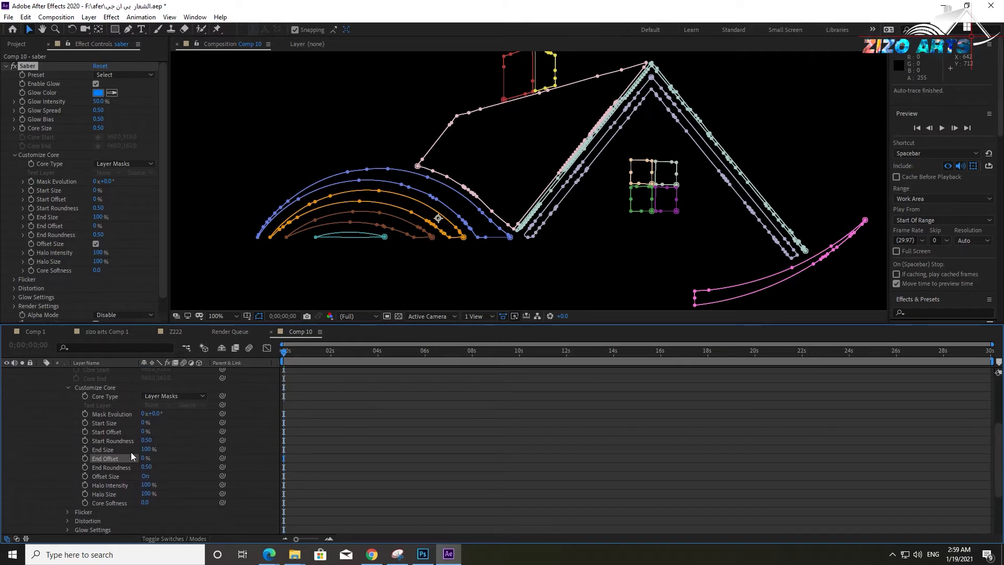
click(85, 458)
click(86, 431)
click(85, 414)
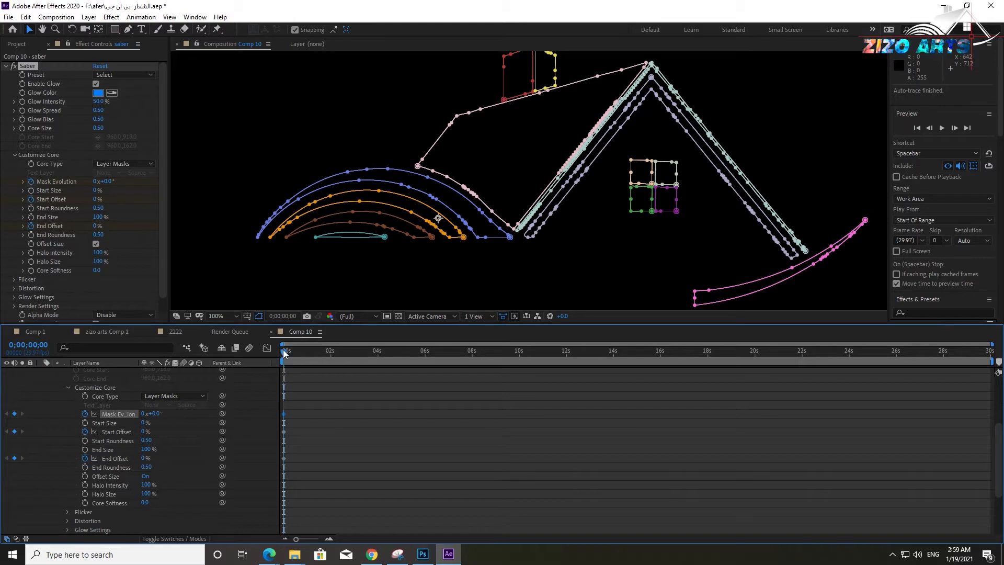
Keyframe Saber's Start Offset at 10% at 0;00;10;03 and set the core size to 1
drag(283, 350, 521, 360)
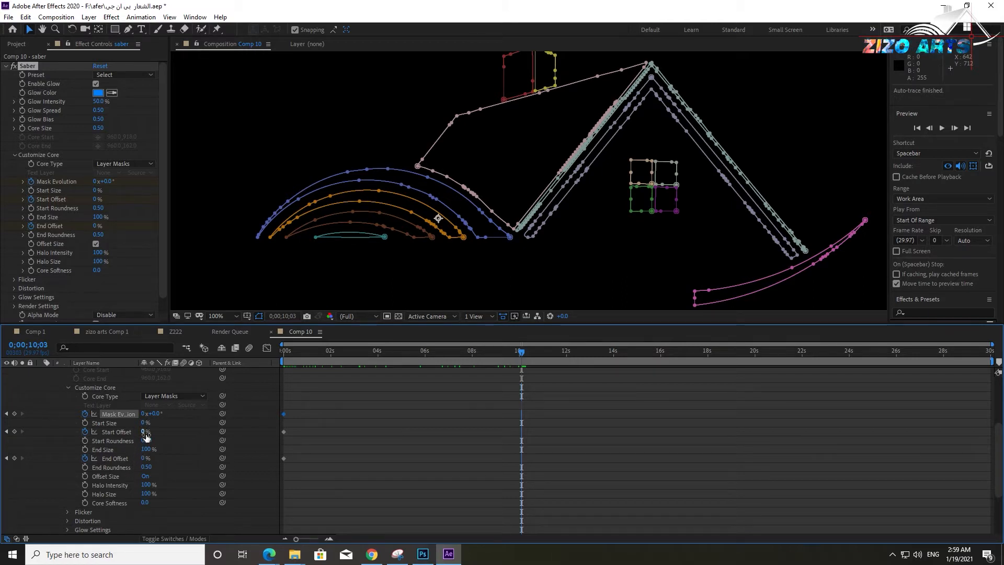
mouse_move(145, 432)
mouse_down()
mouse_move(157, 434)
mouse_move(151, 440)
mouse_up()
click(99, 129)
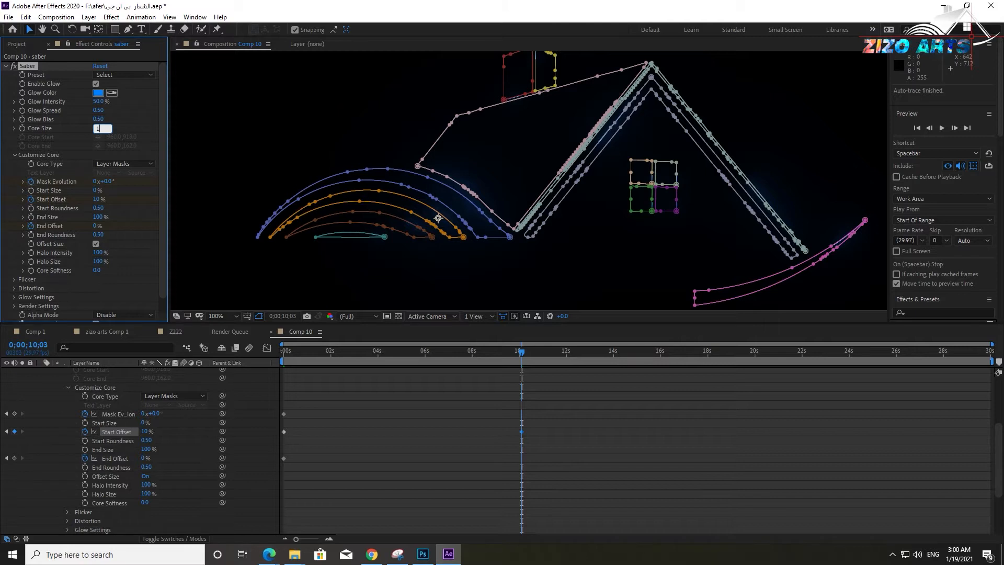
key(Return)
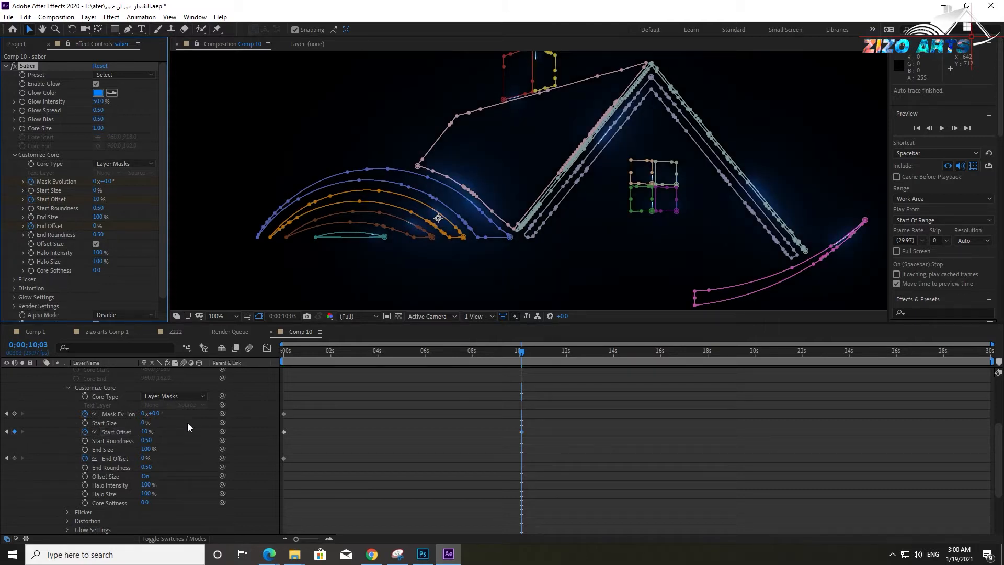
At 0;00;10;03, keyframe Saber's Mask Evolution at 1x+340° and End Offset at 5%
drag(157, 413, 235, 415)
drag(268, 418, 529, 423)
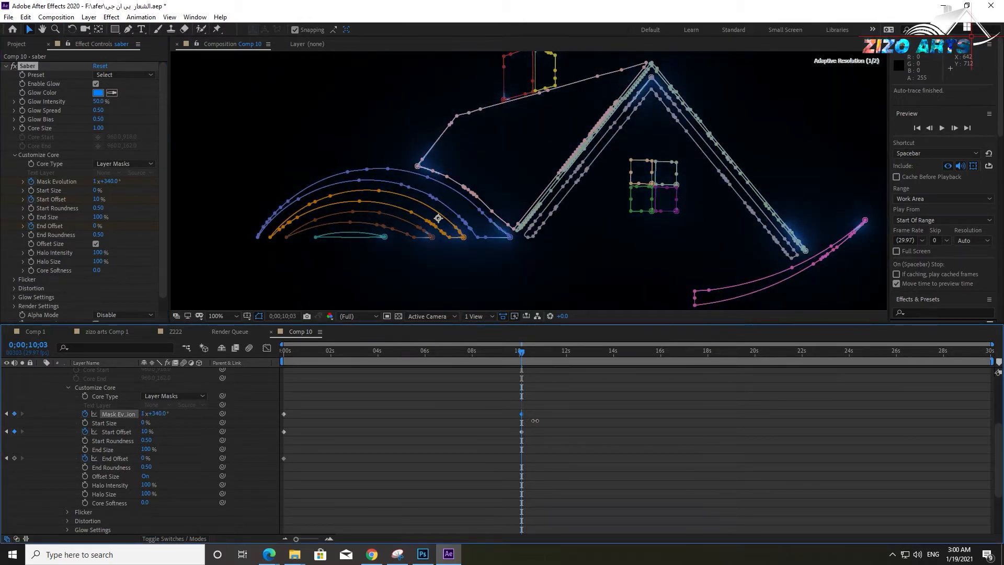
click(145, 458)
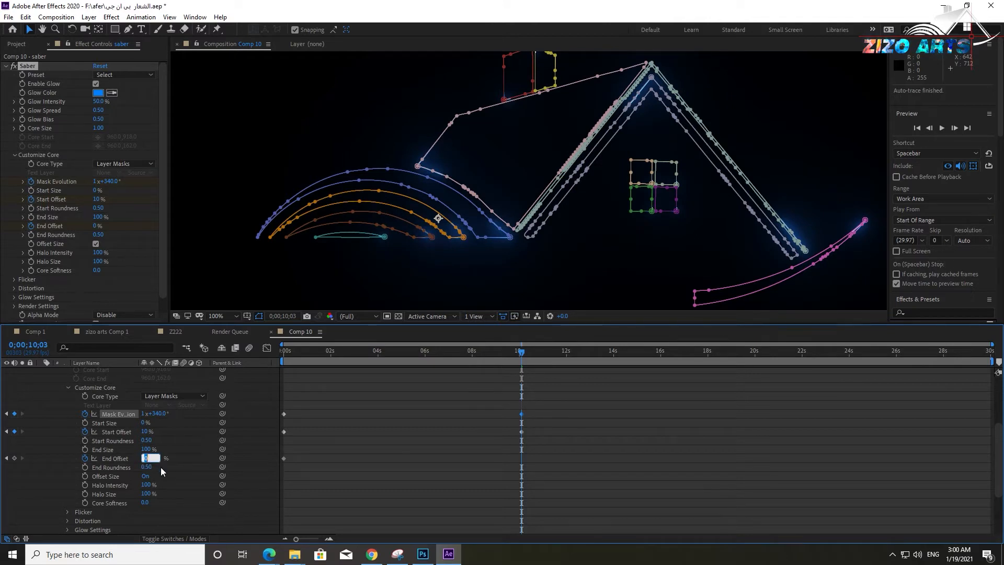
text(5)
key(Return)
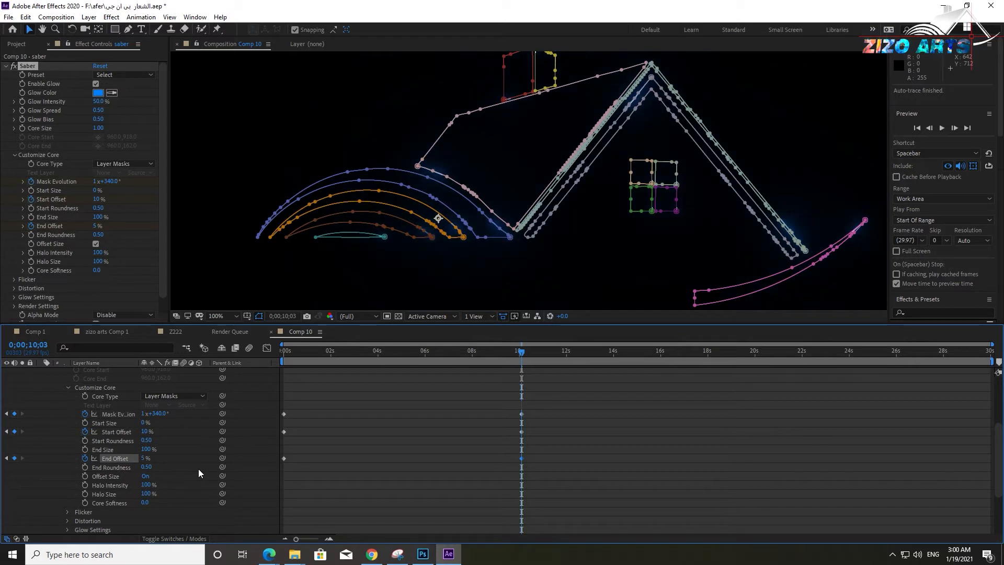
Preview the outline animation from the first frame and set Saber's core size to 2
drag(522, 356, 219, 358)
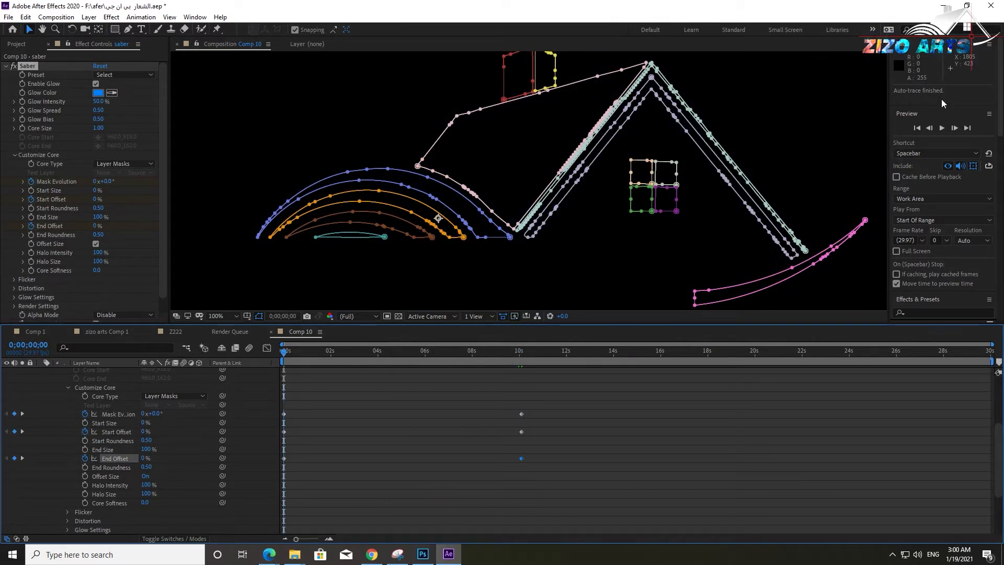
click(943, 128)
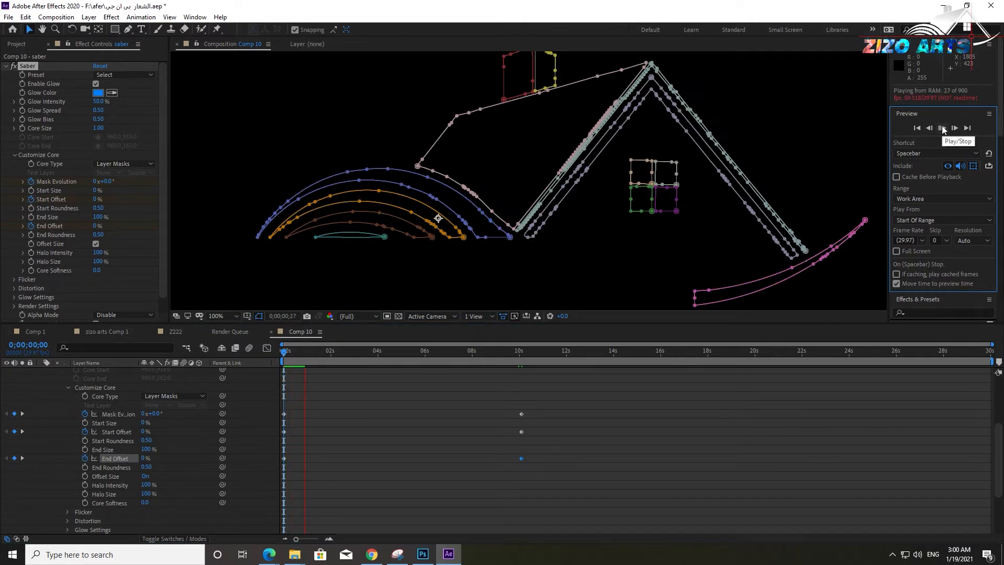
click(943, 128)
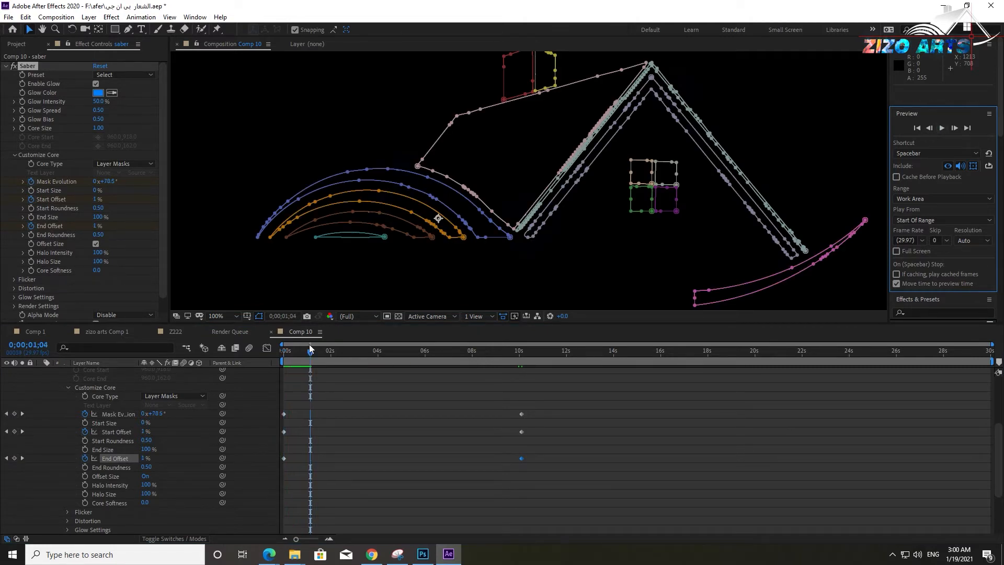
drag(310, 356, 233, 357)
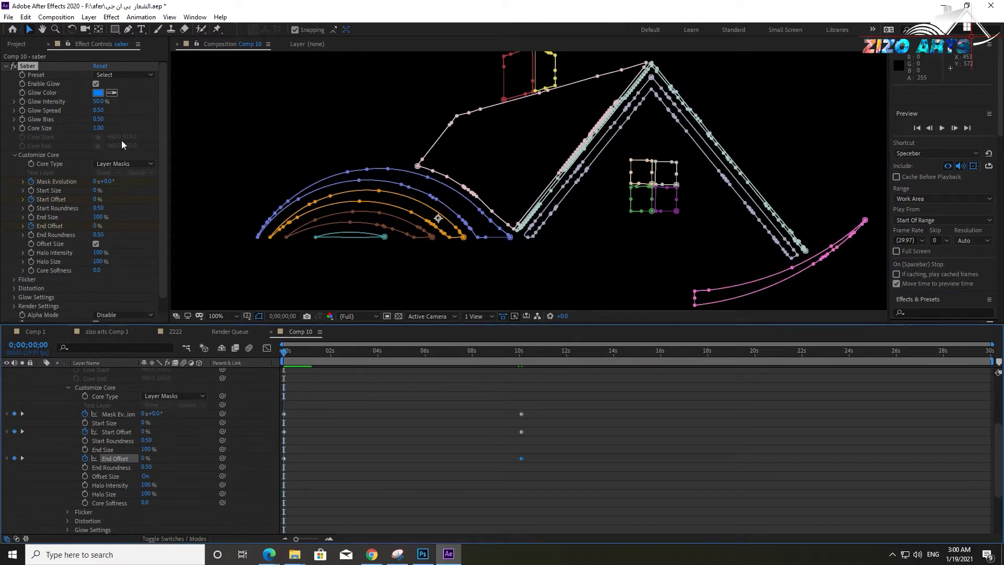
click(103, 134)
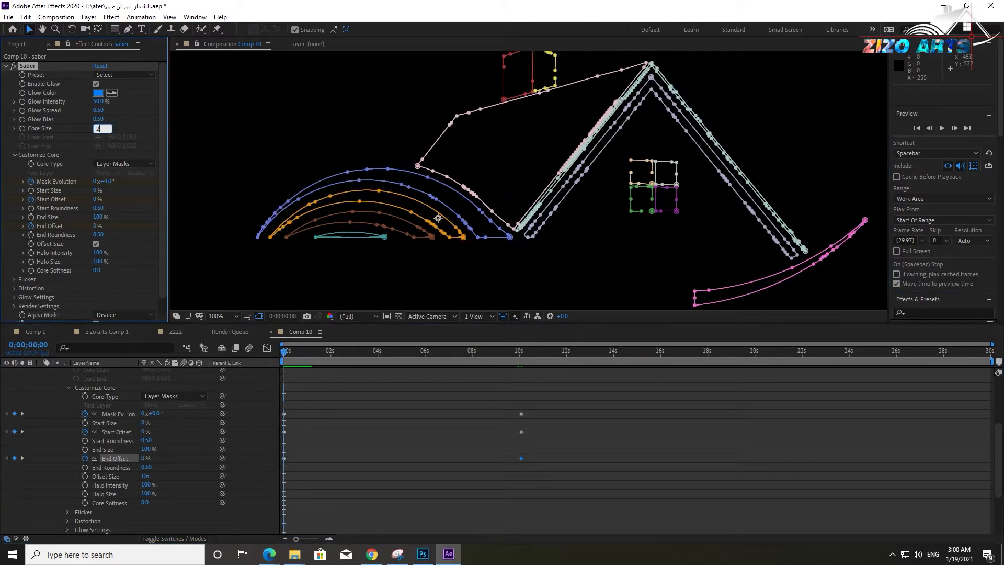
key(Return)
Make the aaa Comp 1 layer visible and move the saber layer beneath it
scroll(68, 403, down, 5)
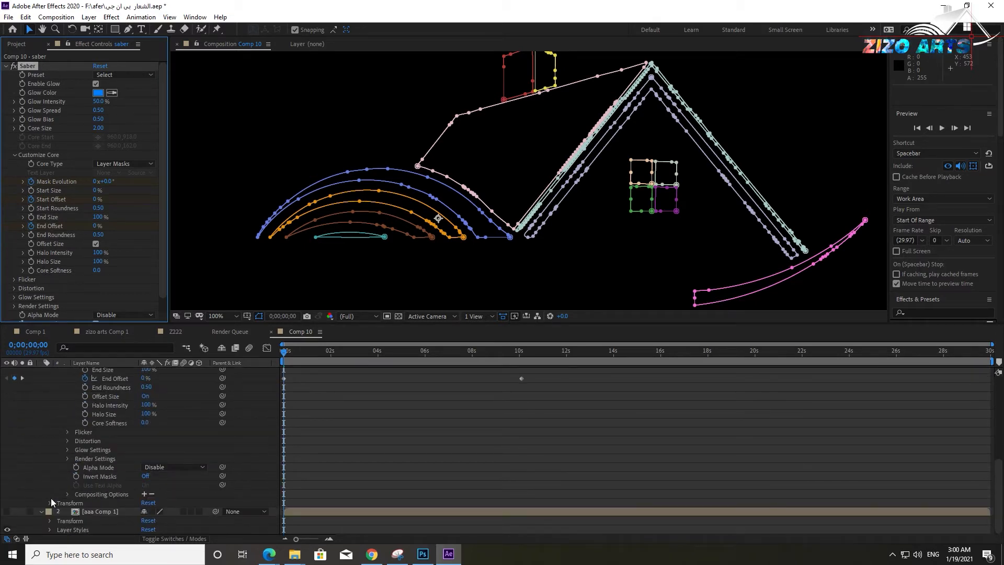
click(8, 512)
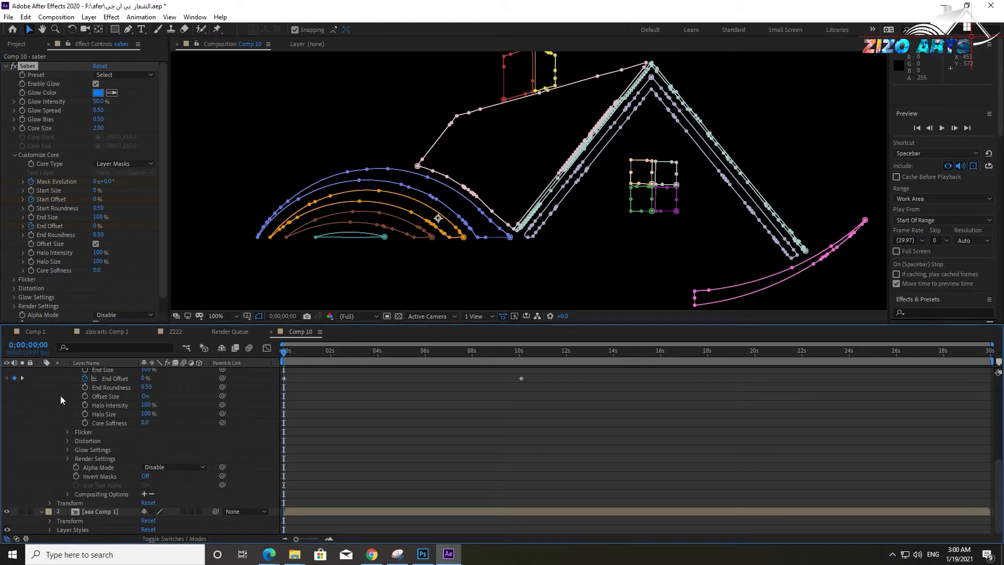
scroll(61, 398, up, 5)
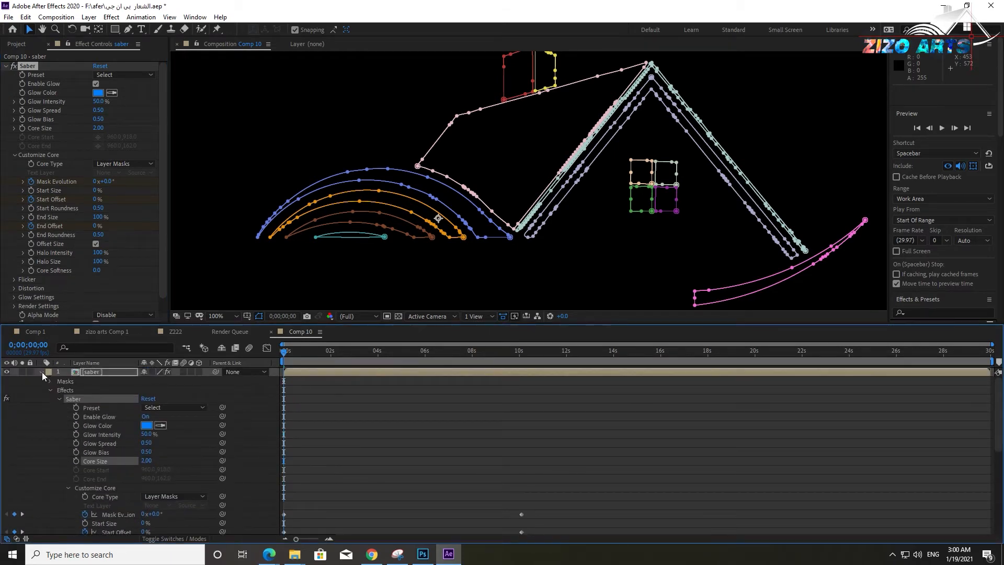
click(41, 372)
drag(86, 371, 87, 385)
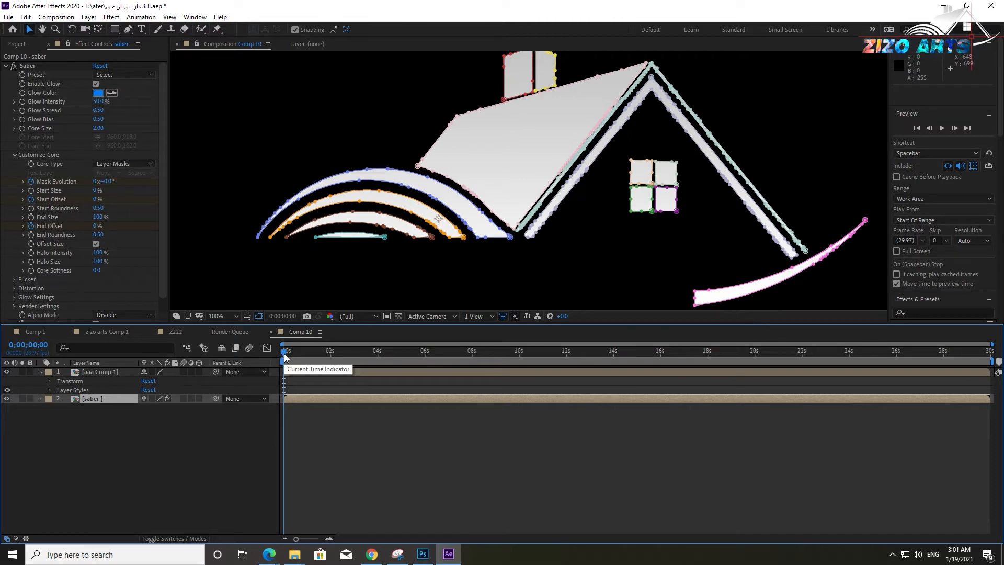
Preview the saber glow animation behind the visible logo
click(943, 128)
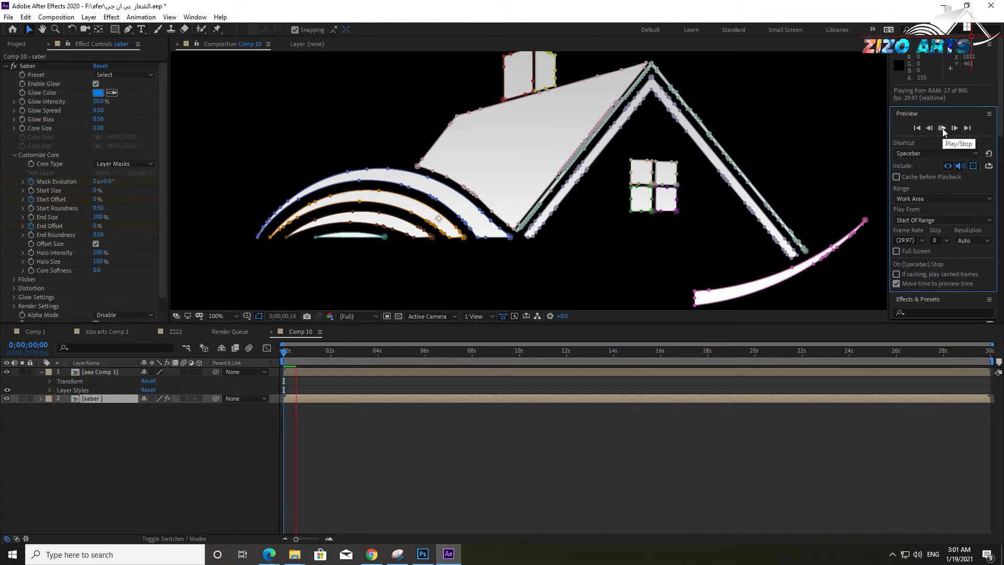
click(942, 128)
click(943, 127)
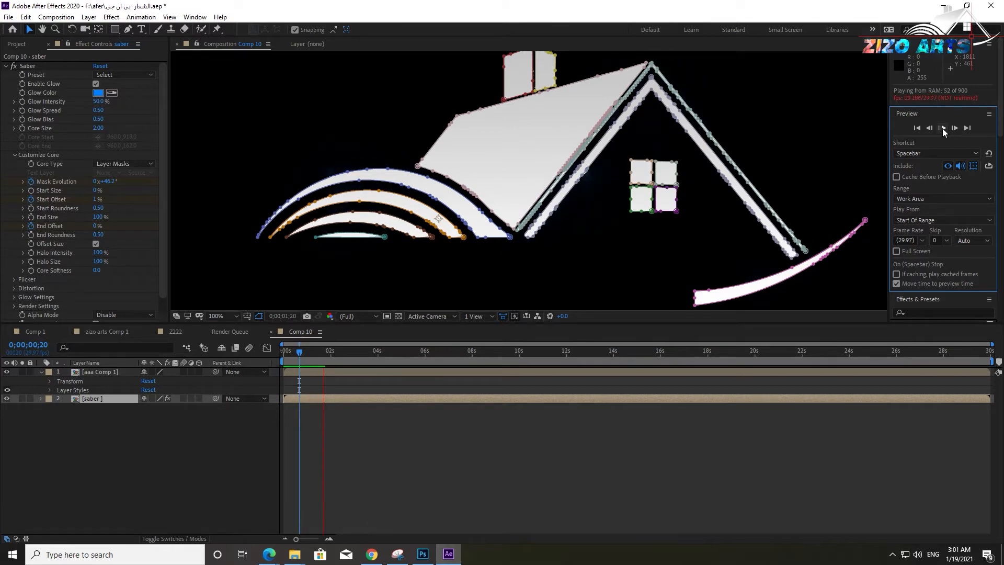
click(943, 127)
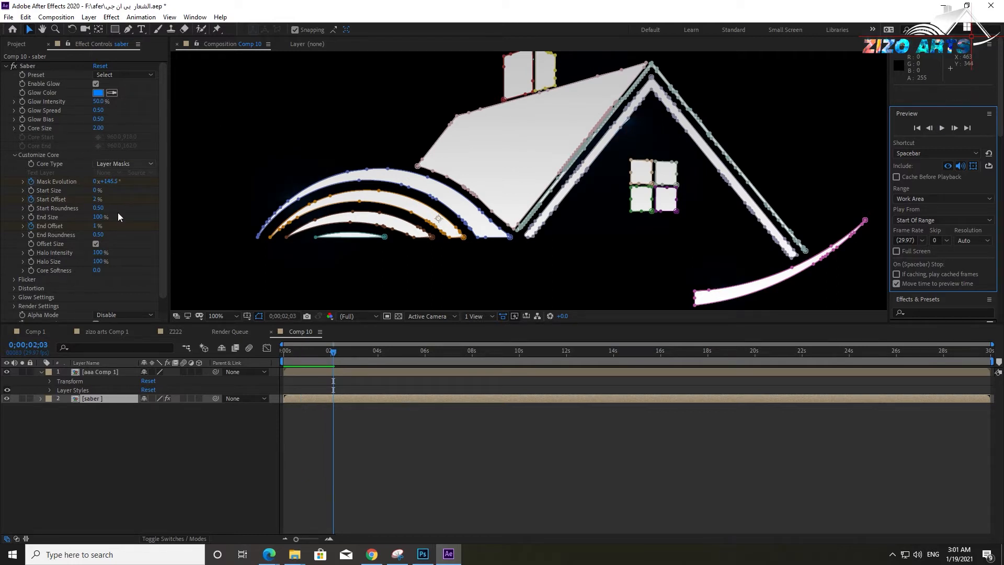
Set the Saber effect's core size to 3 and its start size to 27%
click(99, 128)
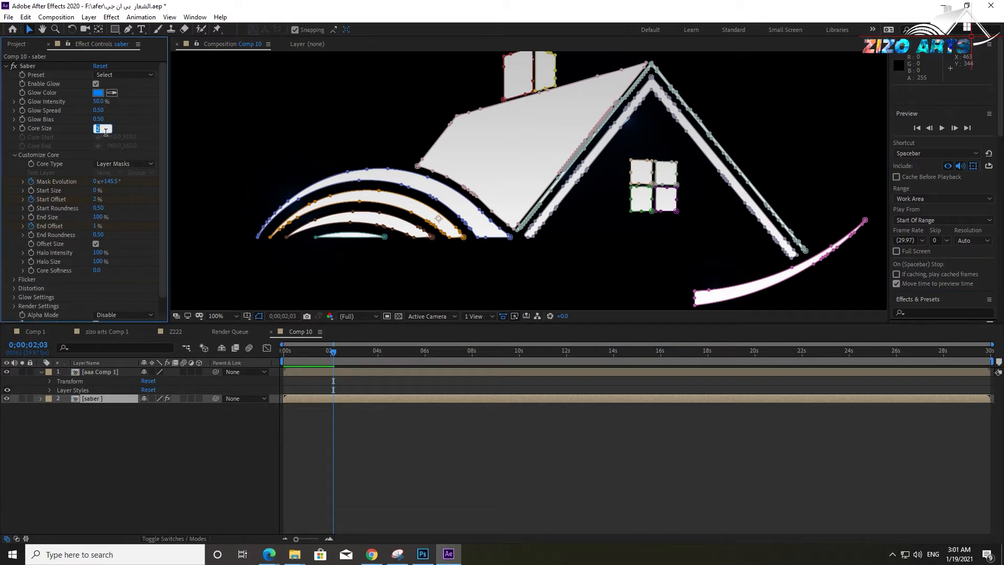
key(Return)
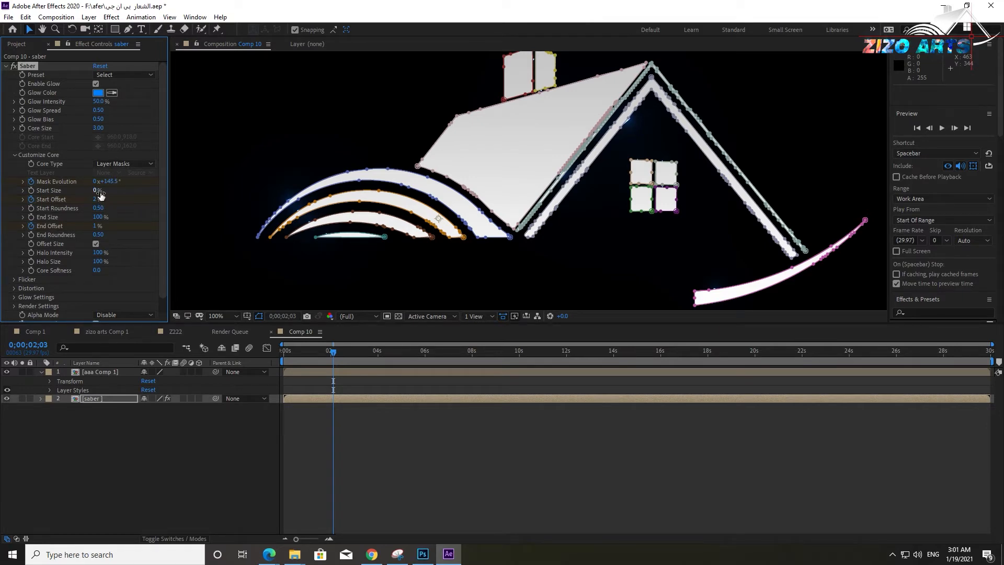
mouse_move(107, 190)
mouse_down()
mouse_move(149, 186)
mouse_move(119, 196)
mouse_up()
Preview the thicker saber glow from the first frame of the composition
drag(332, 352, 244, 354)
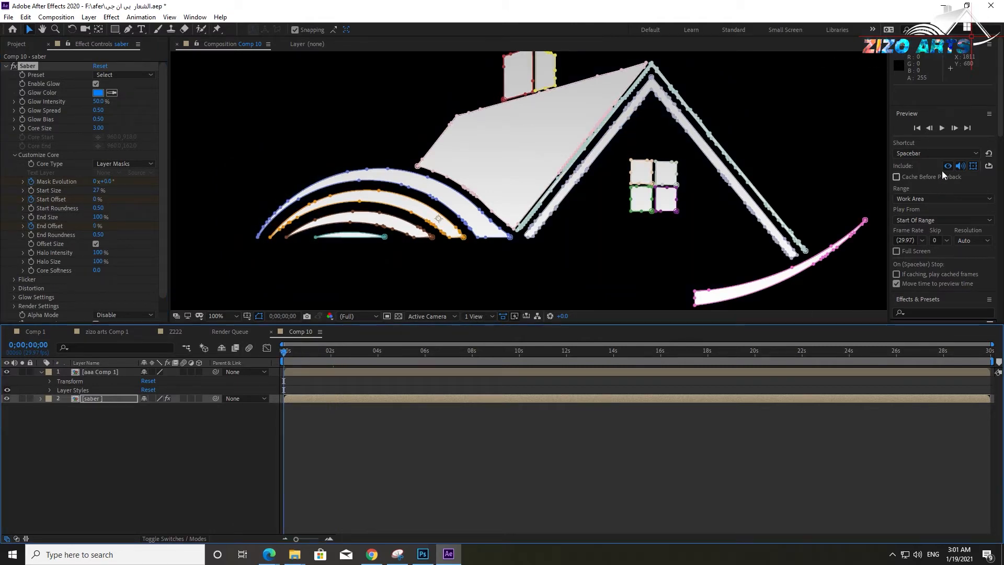
click(942, 128)
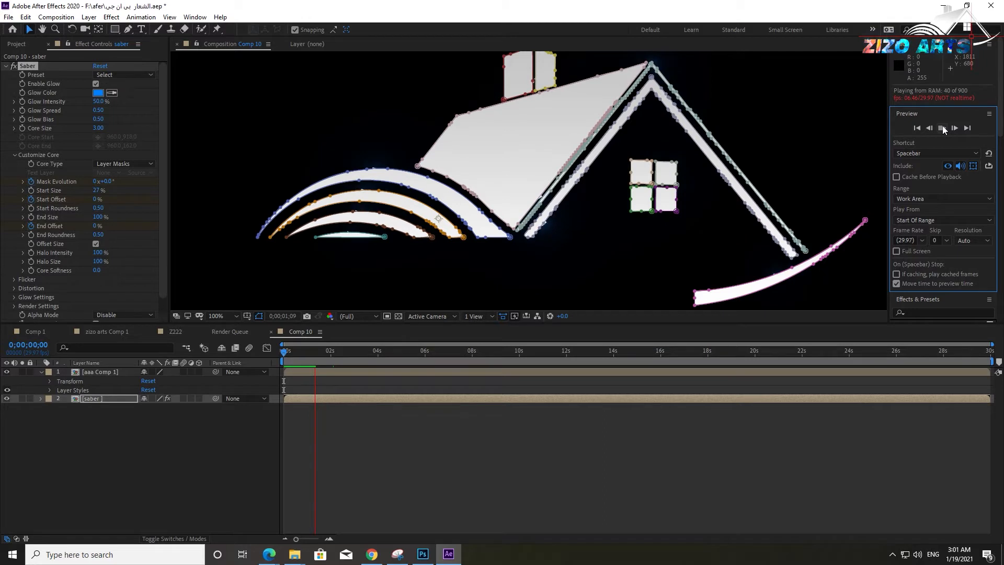
click(943, 128)
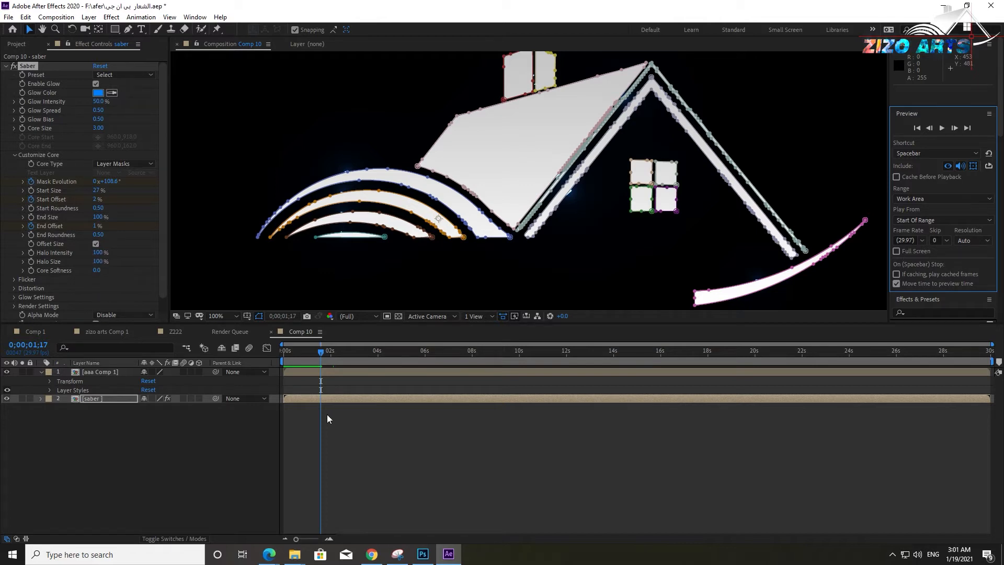
Keyframe Saber's End Offset at 21% at 0;00;09;25 and preview the animation from the first frame
drag(321, 353, 516, 360)
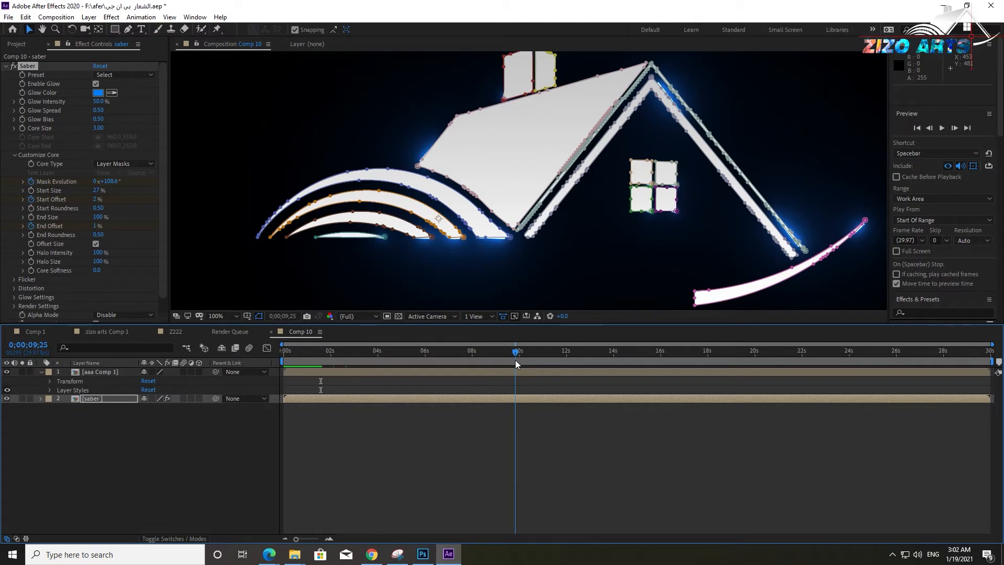
drag(98, 228, 104, 226)
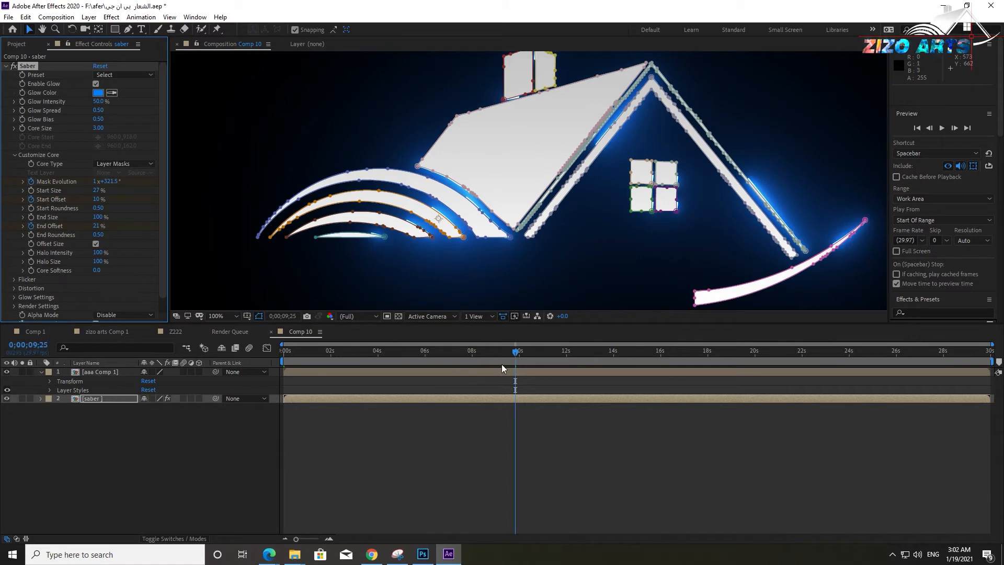
drag(517, 358, 232, 372)
click(942, 131)
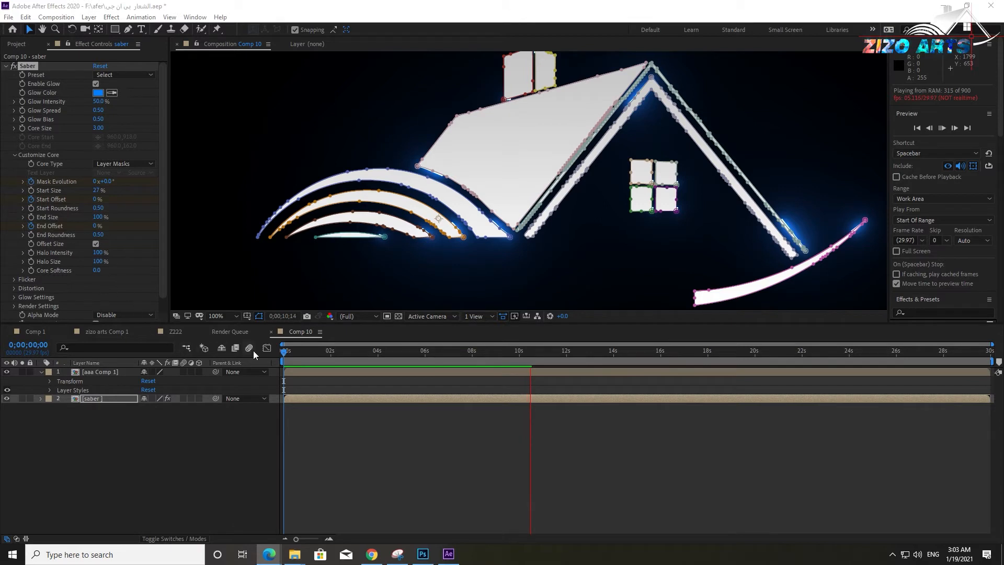
click(285, 353)
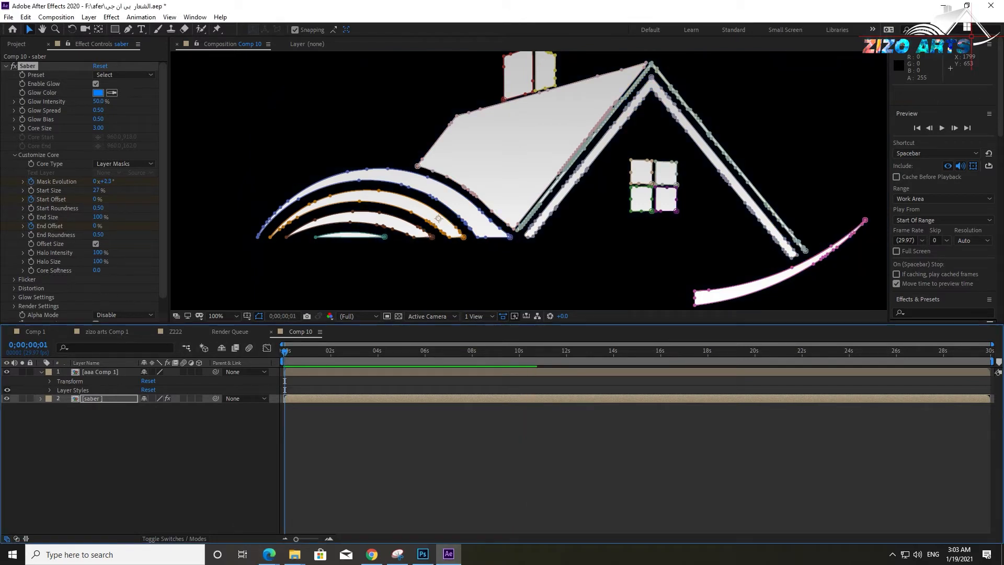
Shorten the composition's work area to the first 10 seconds and preview the saber glow animation within it
drag(993, 361, 525, 365)
drag(993, 344, 695, 350)
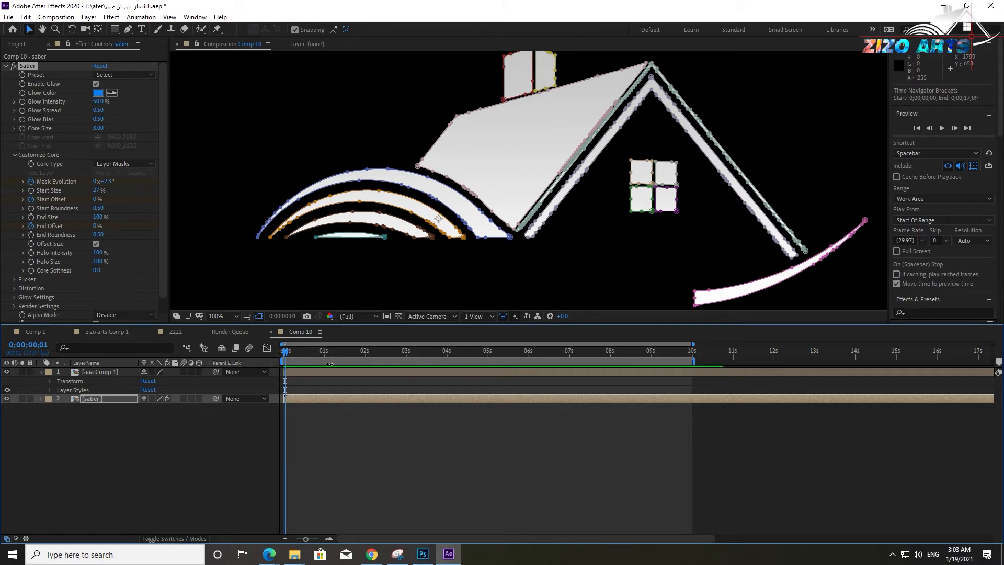
click(942, 128)
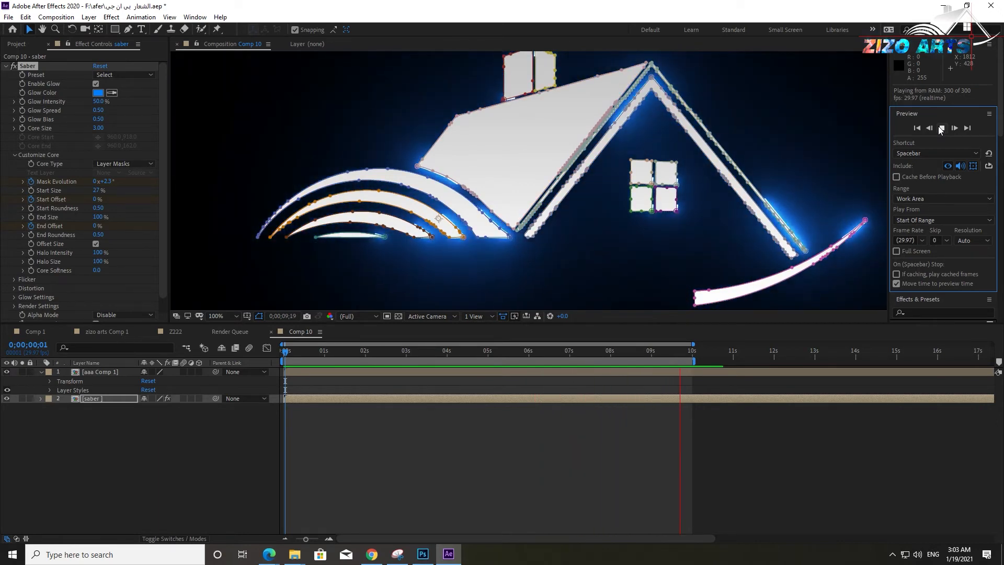
click(941, 129)
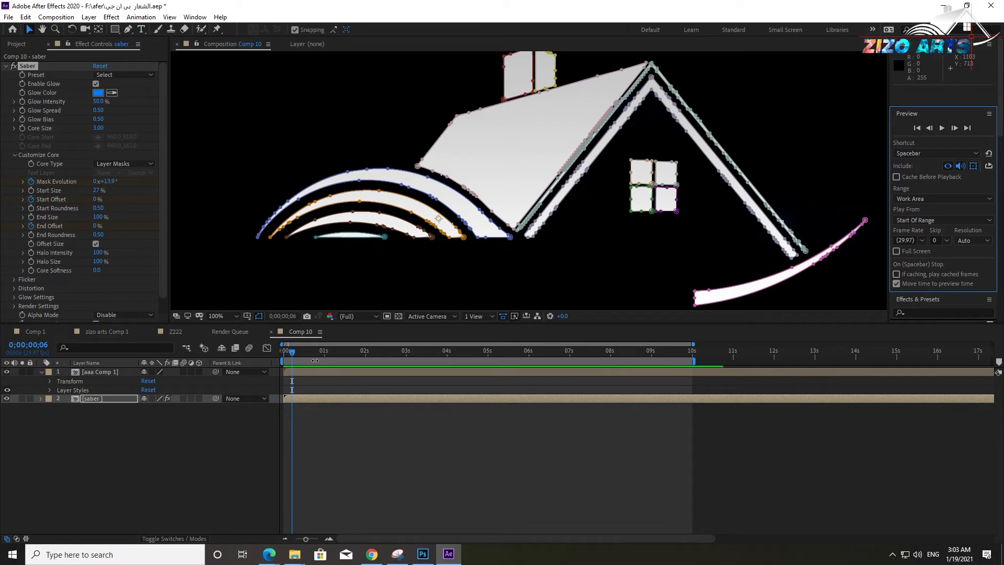
At 0;00;07;12, apply the Fire preset to the Saber effect and reduce its core size to 0.70
click(287, 356)
drag(287, 355, 586, 367)
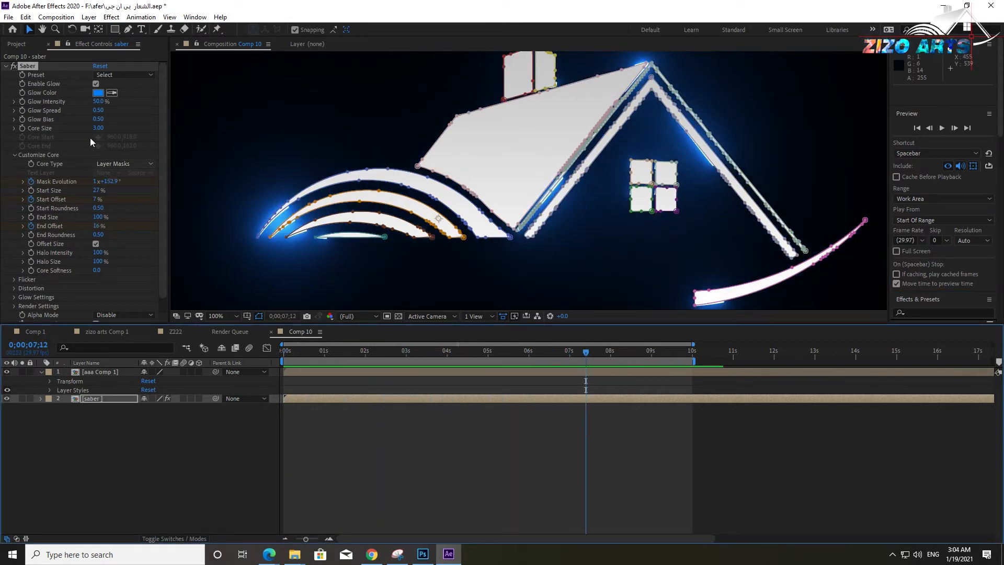
click(125, 76)
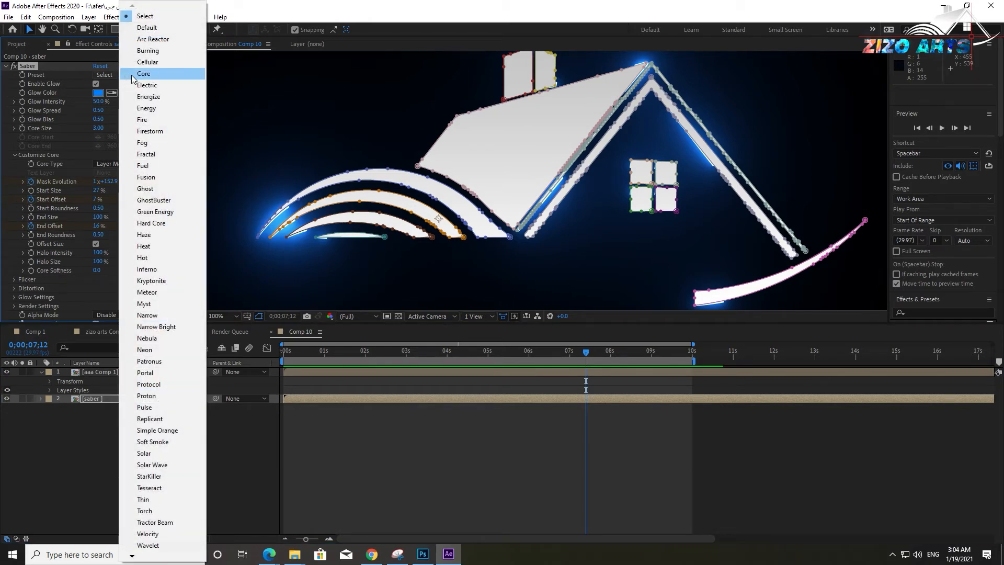
click(155, 116)
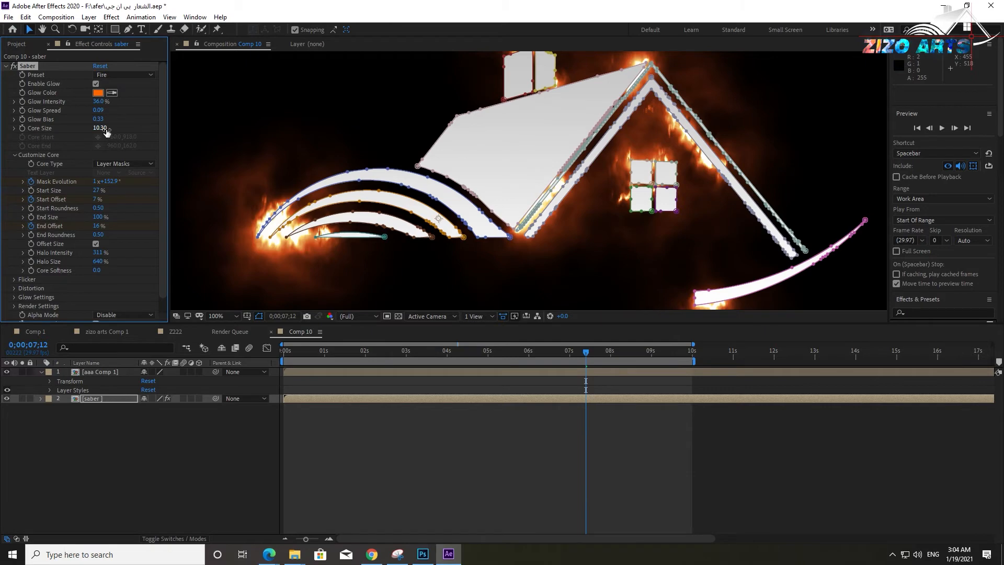
drag(105, 133, 63, 147)
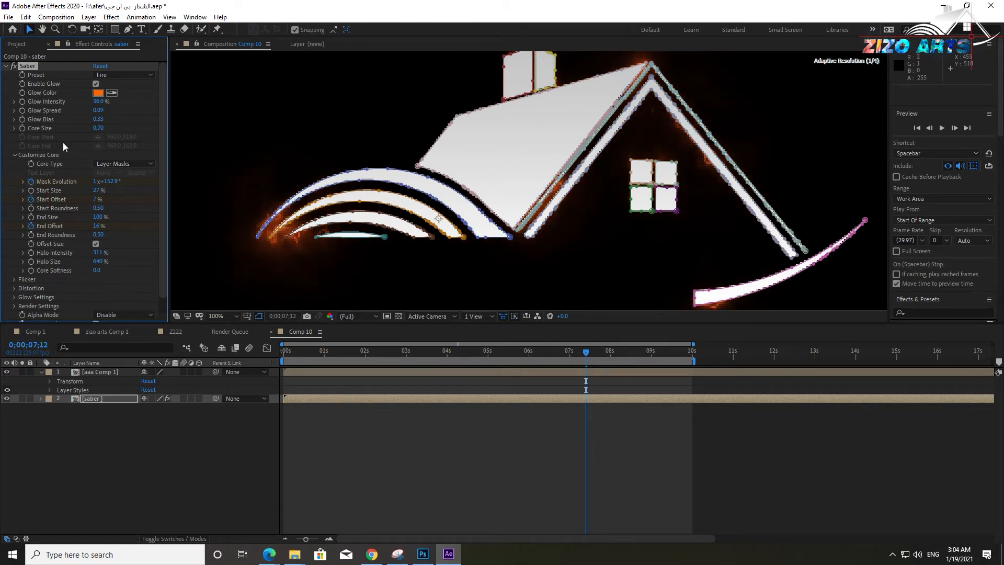
Preview the fire-styled saber animation from the first frame of the work area
drag(581, 350, 196, 346)
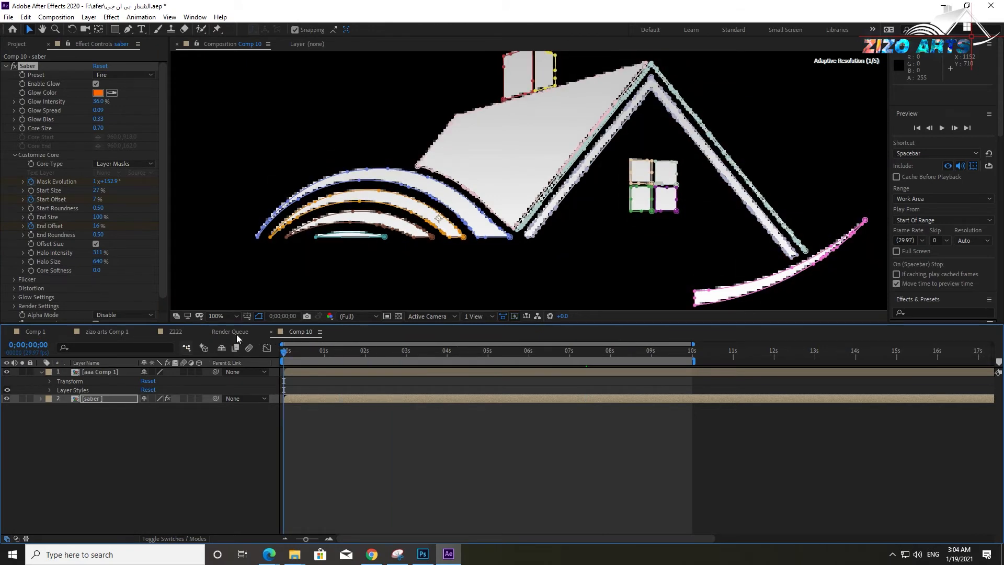
click(943, 127)
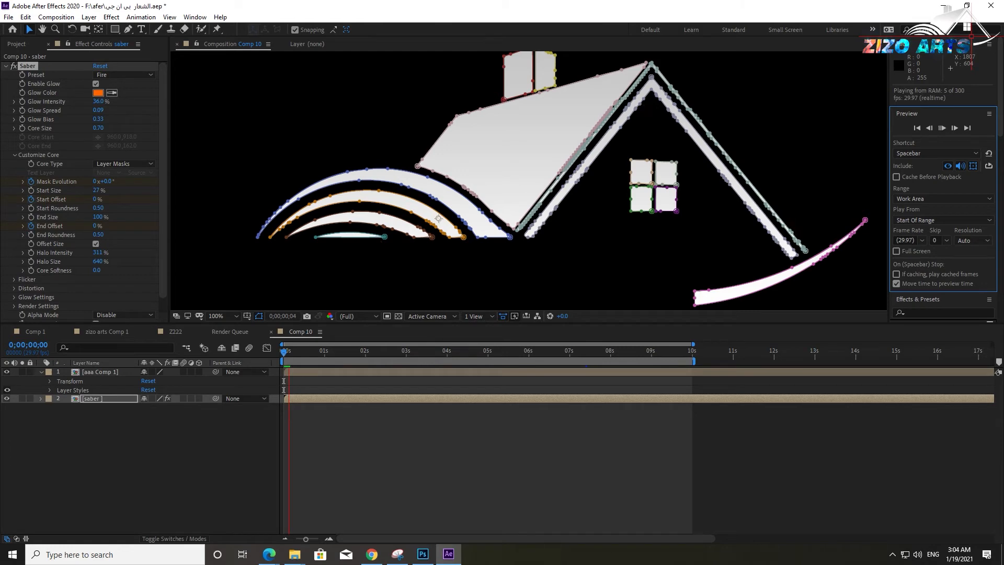
key(alt+Tab)
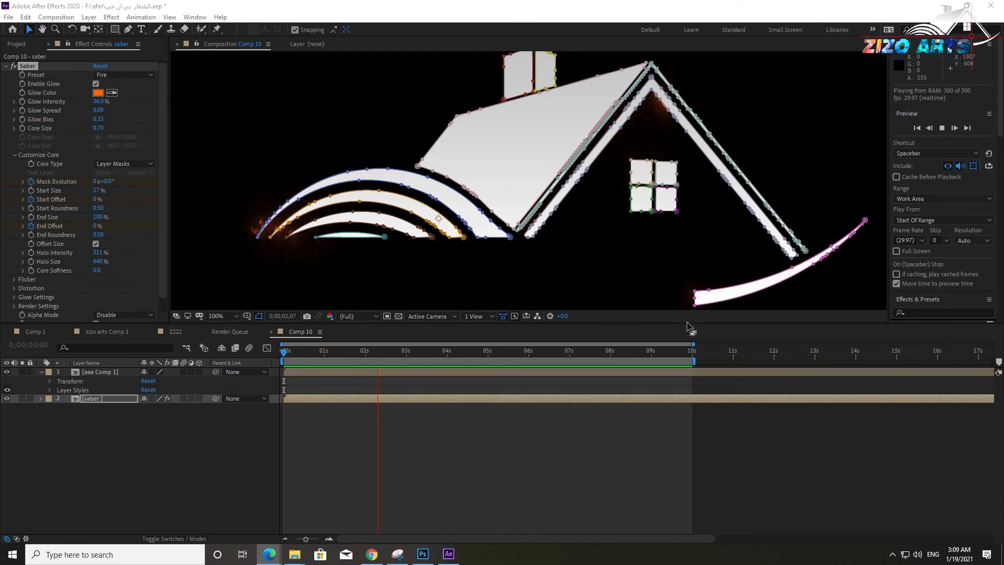
click(942, 129)
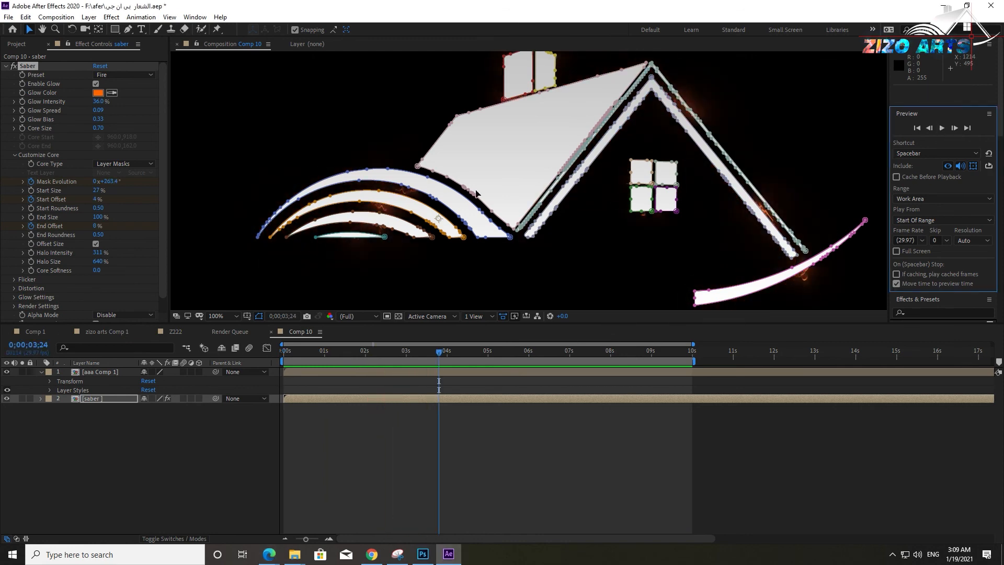
Open the Saber effect's list of glow presets
click(112, 75)
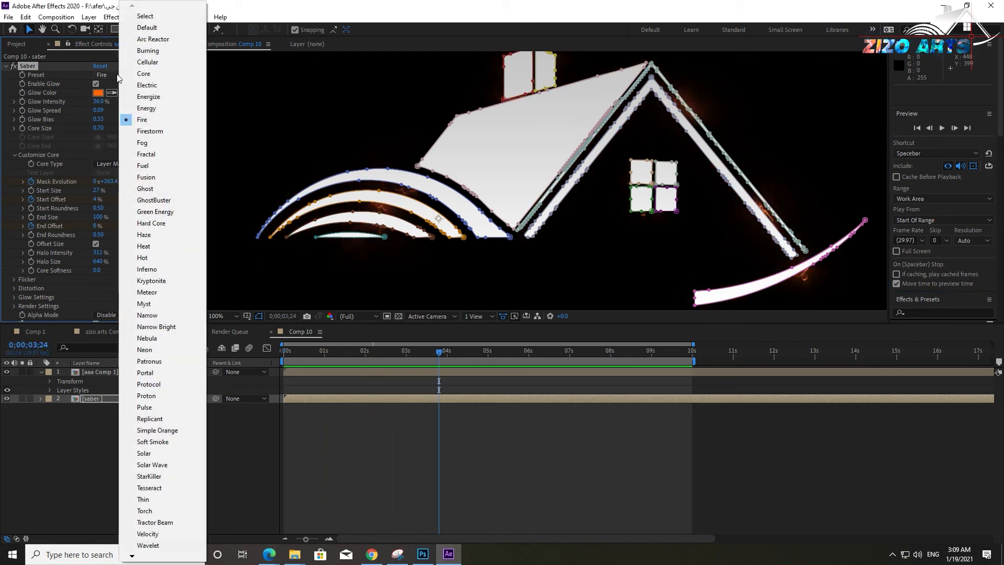